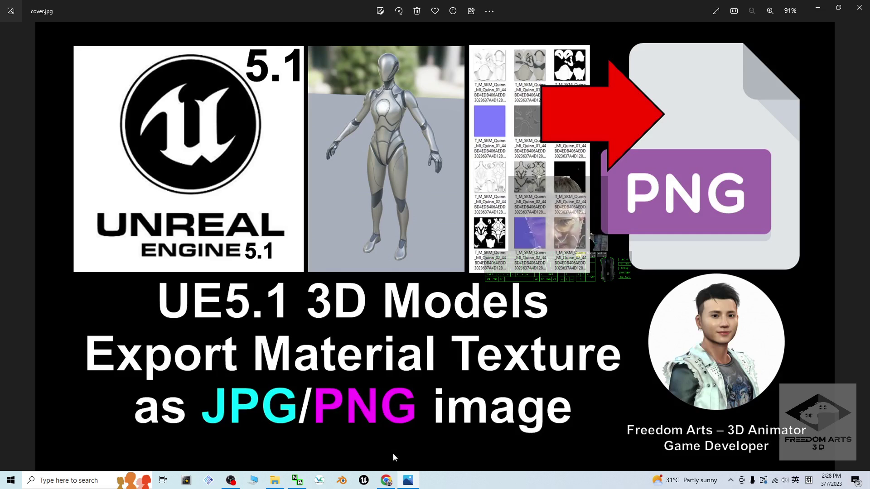
Step: Launch Unreal Editor and minimize the cover image and file windows while it loads
{"action": "left_click", "coordinate": [368, 481]}
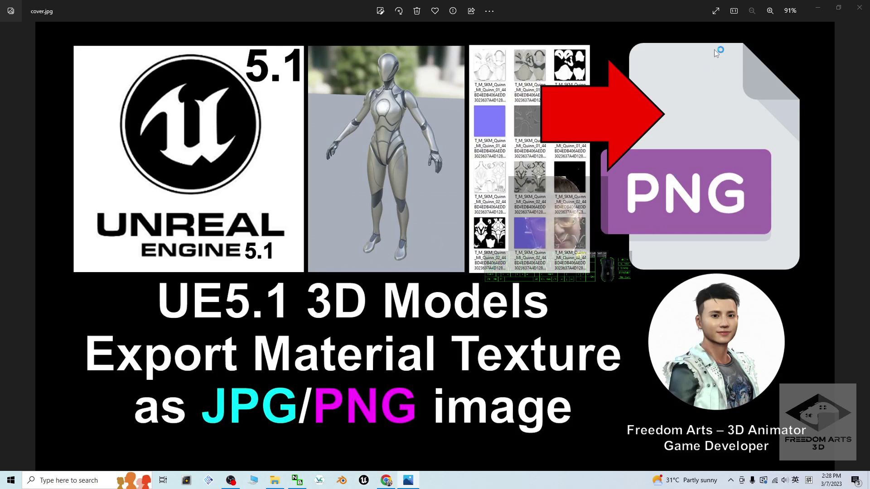
{"action": "left_click", "coordinate": [820, 10]}
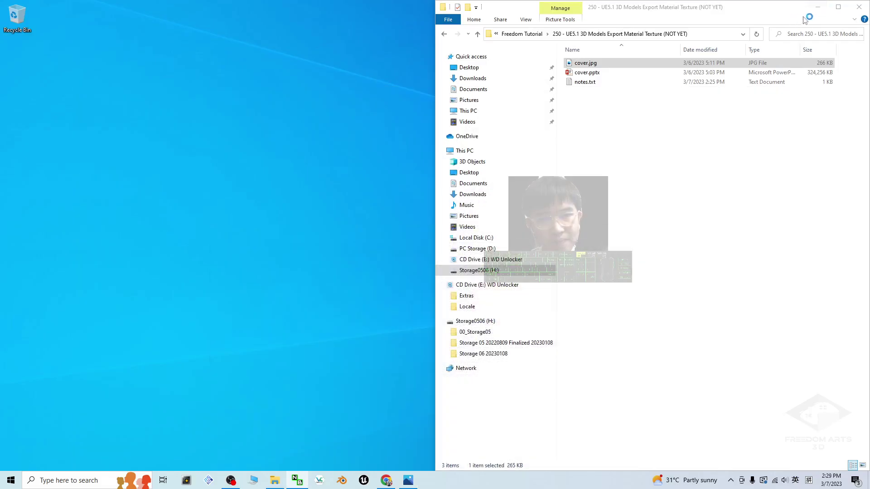
{"action": "left_click", "coordinate": [275, 480]}
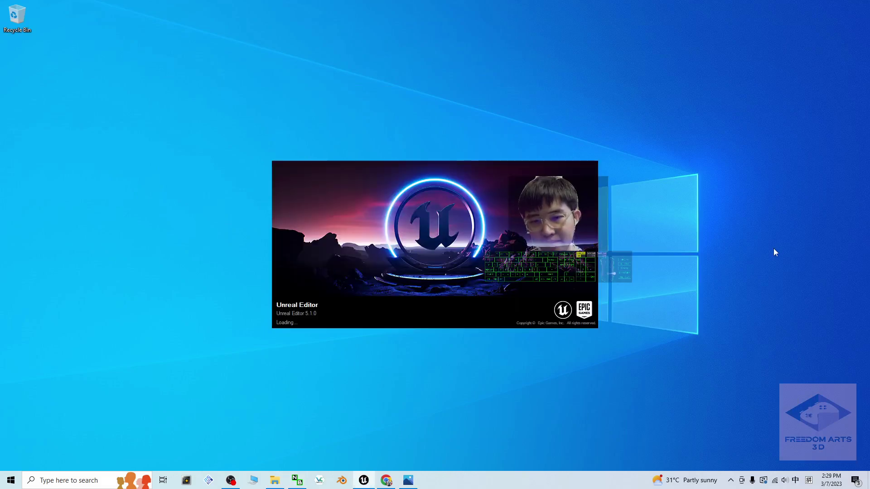
{"action": "left_click", "coordinate": [784, 208]}
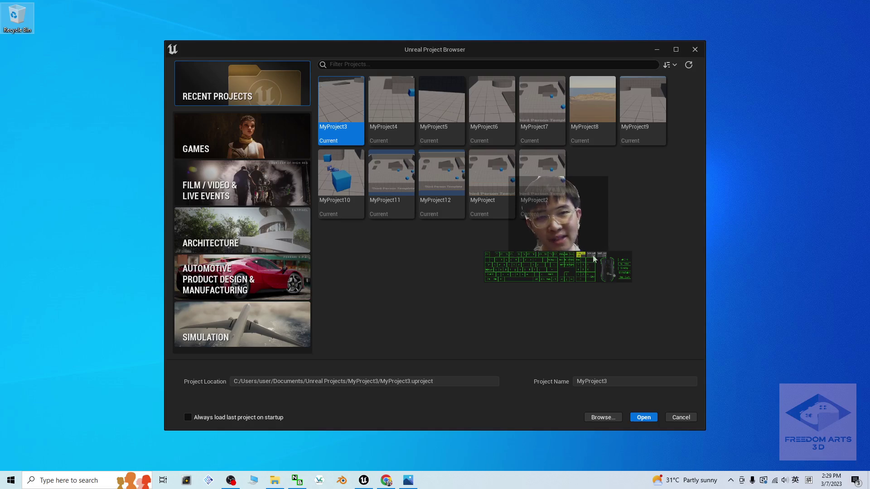
Step: Create a new Games project named MyProject13 from the Third Person template
{"action": "left_click", "coordinate": [226, 141]}
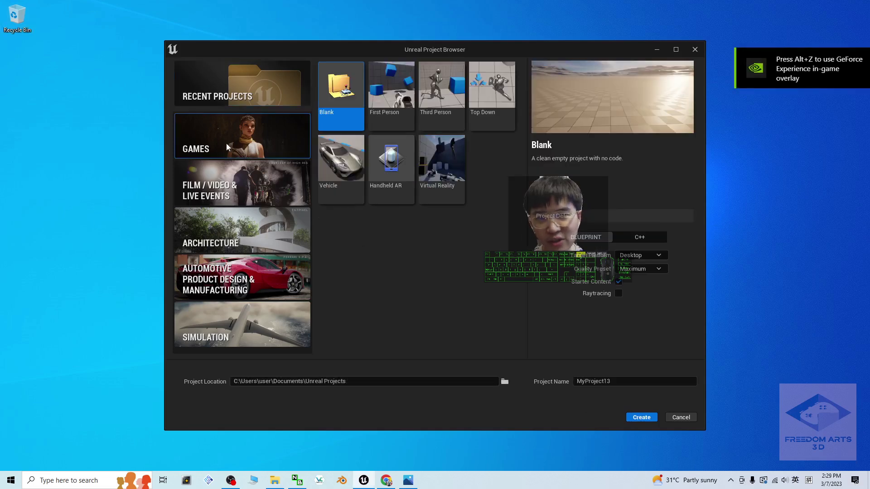
{"action": "left_click", "coordinate": [456, 89]}
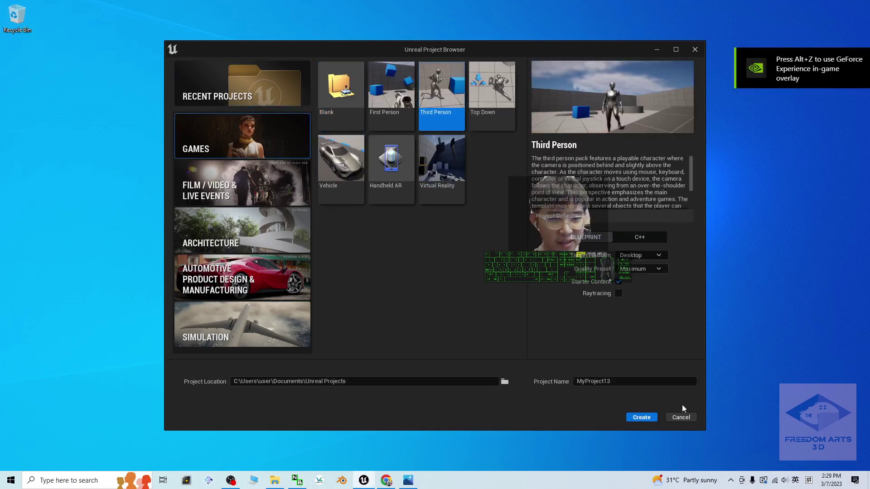
{"action": "left_click", "coordinate": [641, 417]}
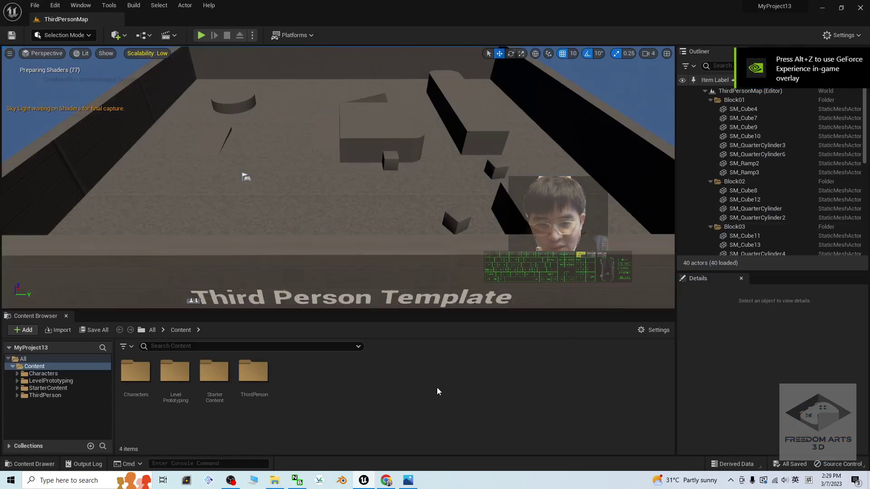
Step: Play-test ThirdPersonMap by running the mannequin around the floor, and stop the session
{"action": "right_click_drag", "start_coordinate": [448, 204], "coordinate": [449, 204]}
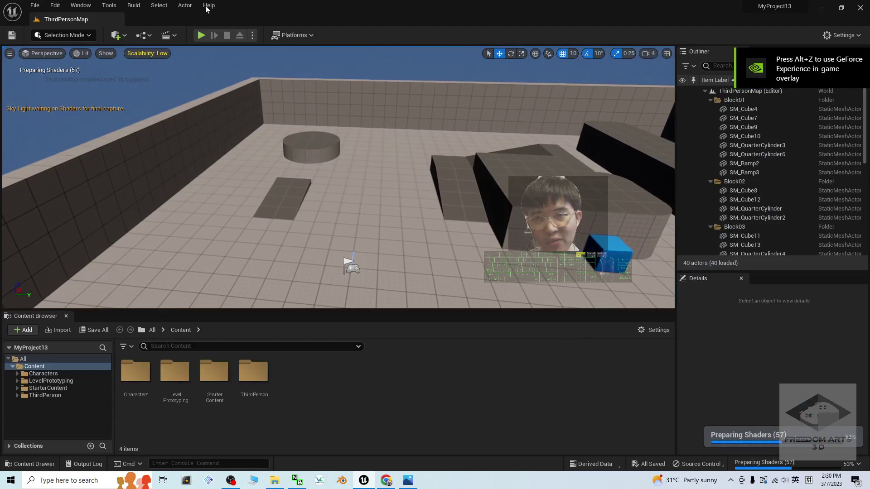
{"action": "left_click", "coordinate": [201, 34]}
{"action": "key", "text": "w"}
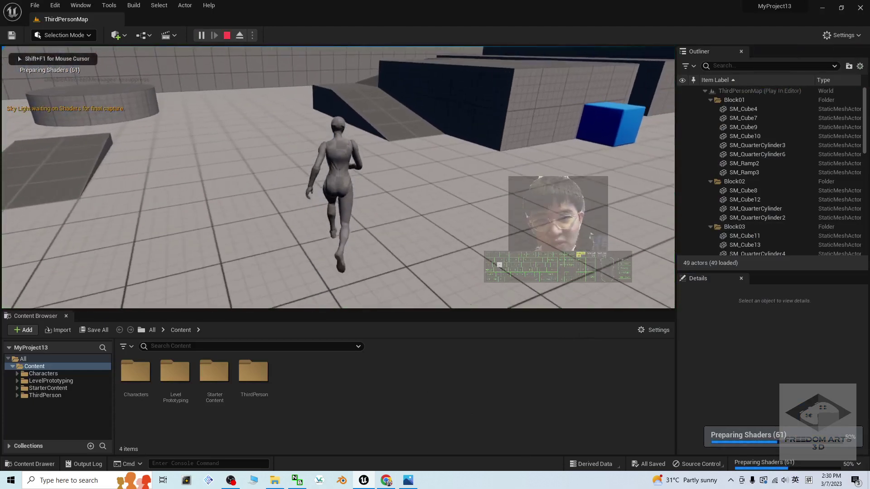
{"action": "key", "text": "a"}
{"action": "key", "text": "s"}
{"action": "key", "text": "a"}
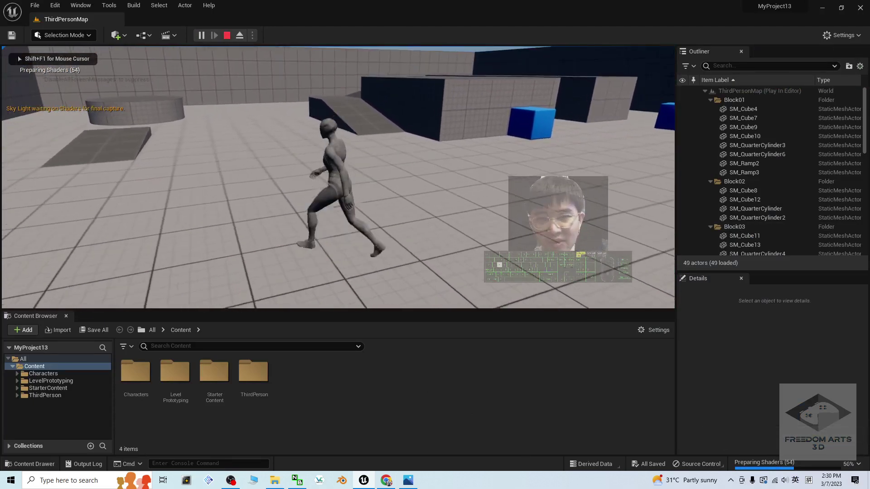
{"action": "key", "text": "w"}
{"action": "key", "text": "Escape"}
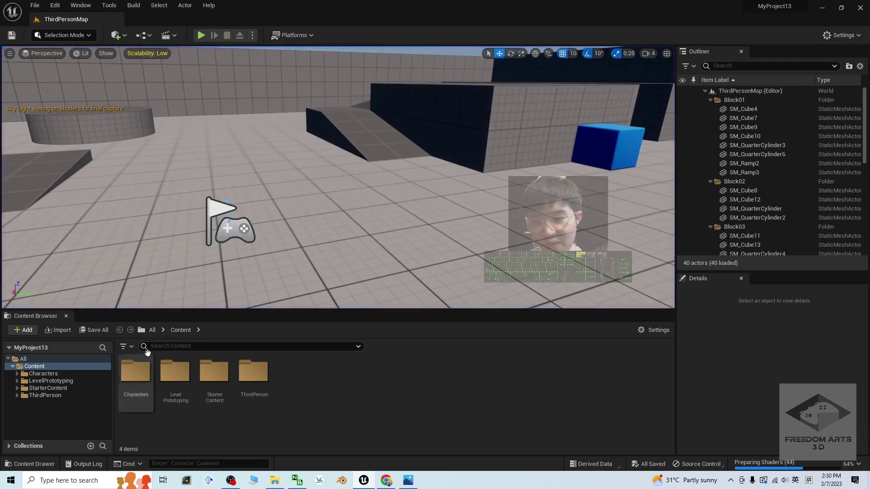
Step: Play the level a second time to check the character's material while it runs, and end play
{"action": "left_click", "coordinate": [201, 35]}
{"action": "key", "text": "w"}
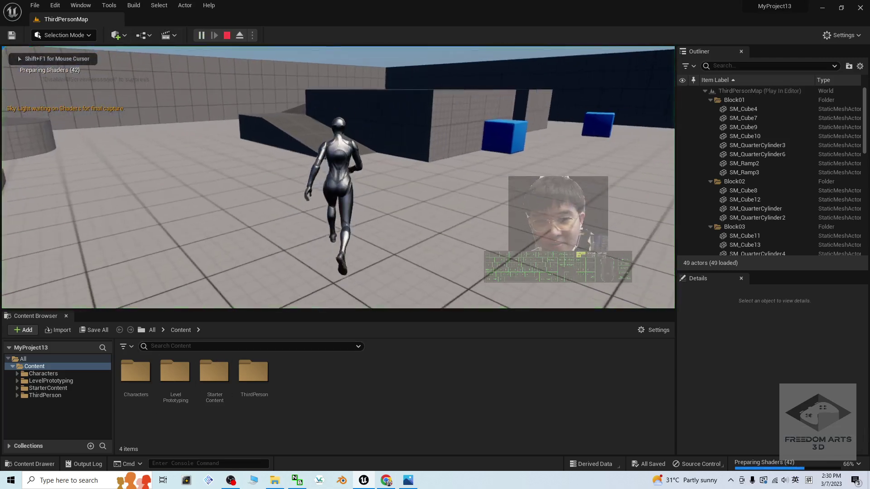
{"action": "key", "text": "s"}
{"action": "key", "text": "w"}
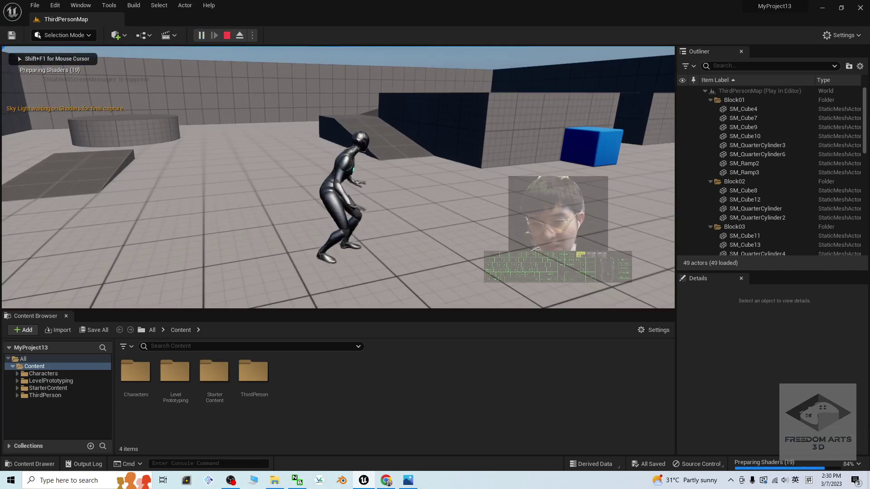
{"action": "key", "text": "Escape"}
Step: Open the SKM_Quinn_Simple skeletal mesh from Characters/Mannequins/Meshes in a maximized editor window
{"action": "double_click", "coordinate": [133, 376]}
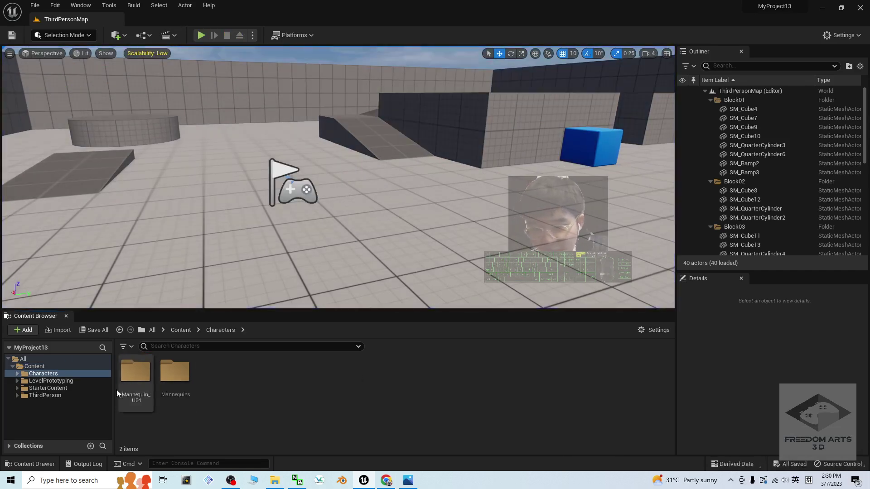
{"action": "double_click", "coordinate": [181, 372]}
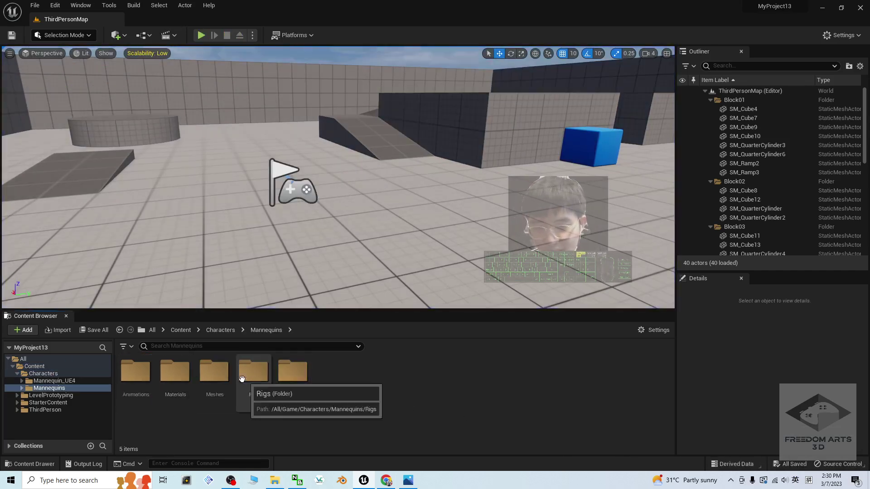
{"action": "double_click", "coordinate": [213, 376]}
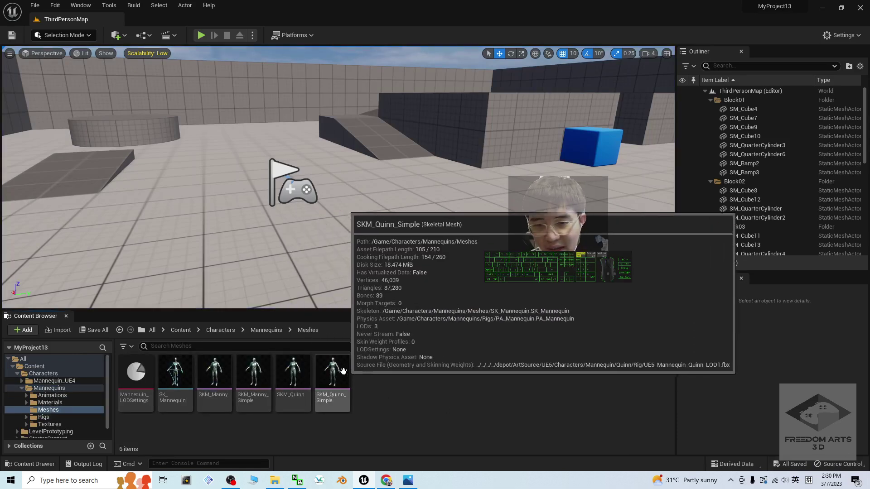
{"action": "left_click", "coordinate": [330, 374]}
{"action": "double_click", "coordinate": [331, 374]}
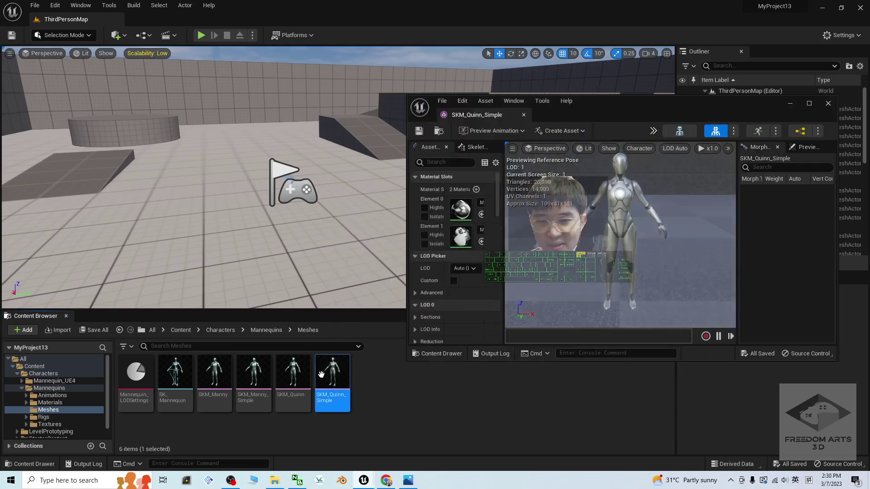
{"action": "left_click", "coordinate": [809, 103]}
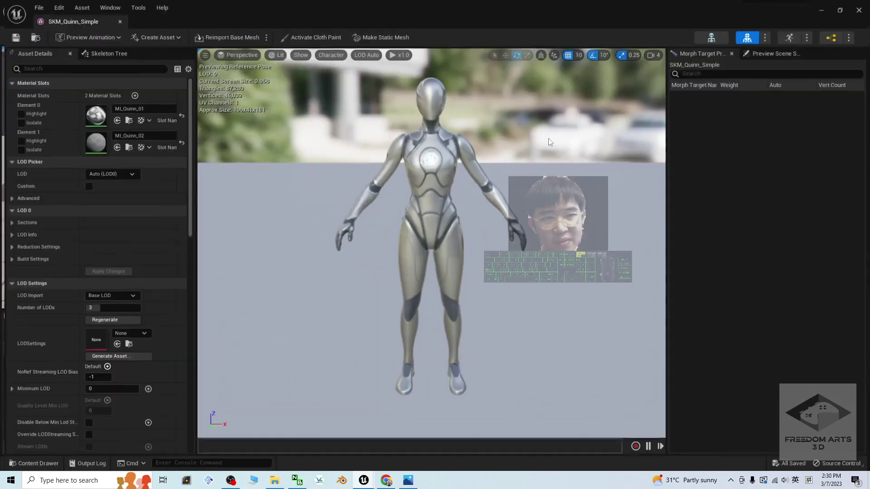
Step: Examine the Quinn mesh from several angles and distances, and close its editor
{"action": "scroll", "coordinate": [550, 185], "scroll_direction": "up", "scroll_amount": 3}
{"action": "left_click_drag", "start_coordinate": [550, 185], "coordinate": [408, 188]}
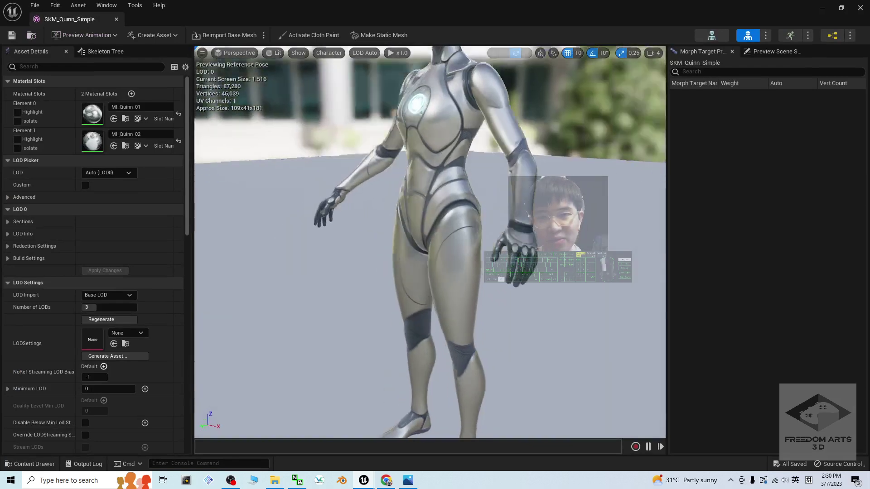
{"action": "scroll", "coordinate": [517, 168], "scroll_direction": "down", "scroll_amount": 5}
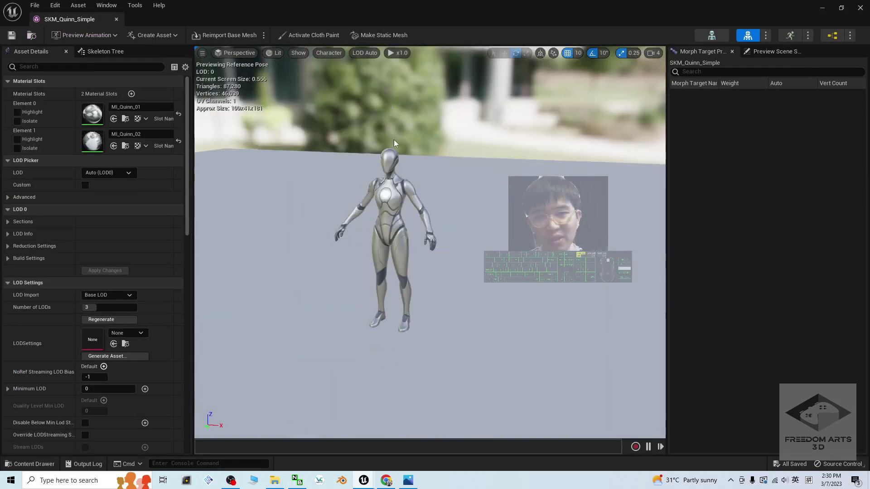
{"action": "left_click_drag", "start_coordinate": [393, 140], "coordinate": [426, 176]}
{"action": "left_click", "coordinate": [860, 8]}
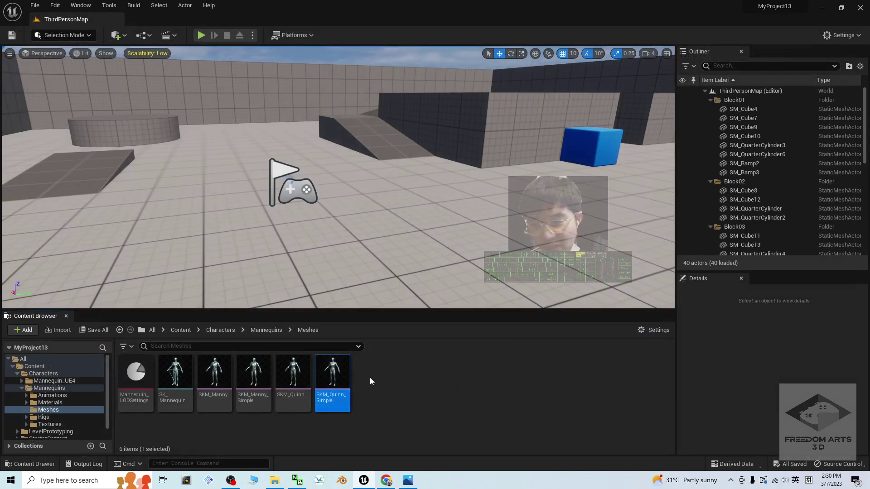
Step: Reopen SKM_Quinn_Simple in a maximized mesh editor and view the material choices for its Element 0 slot
{"action": "double_click", "coordinate": [328, 379]}
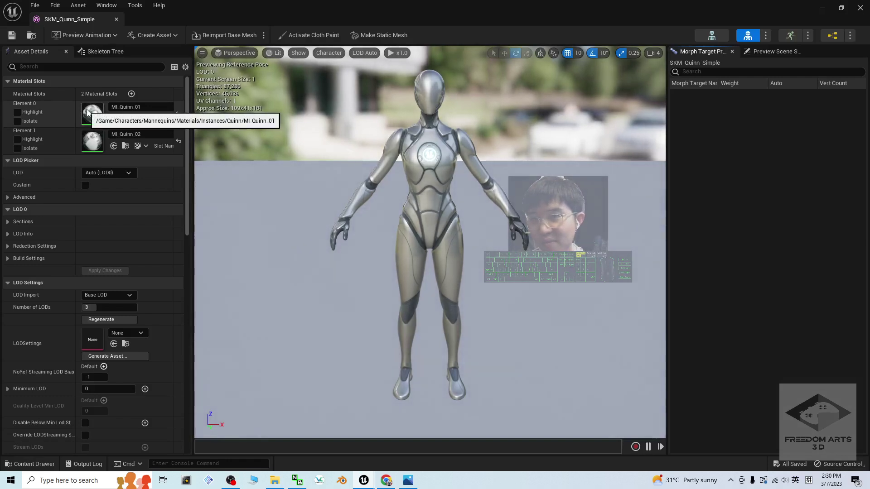
{"action": "left_click", "coordinate": [124, 107]}
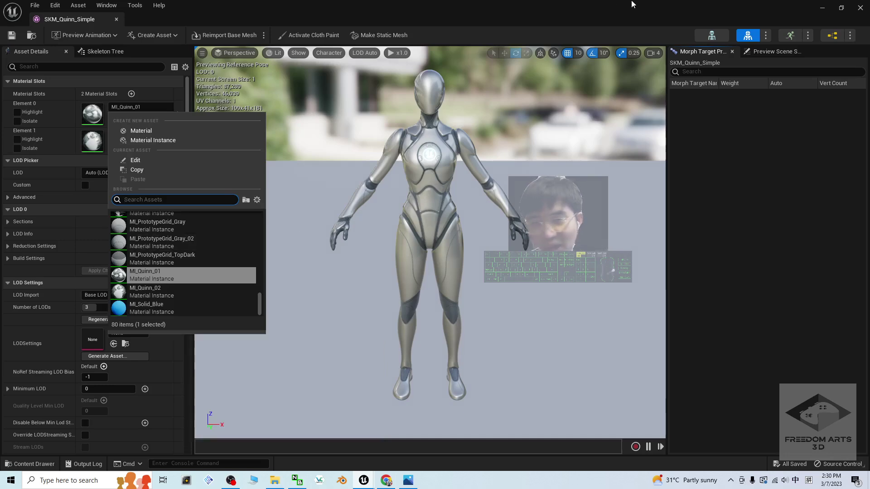
{"action": "left_click_drag", "start_coordinate": [643, 7], "coordinate": [613, 57]}
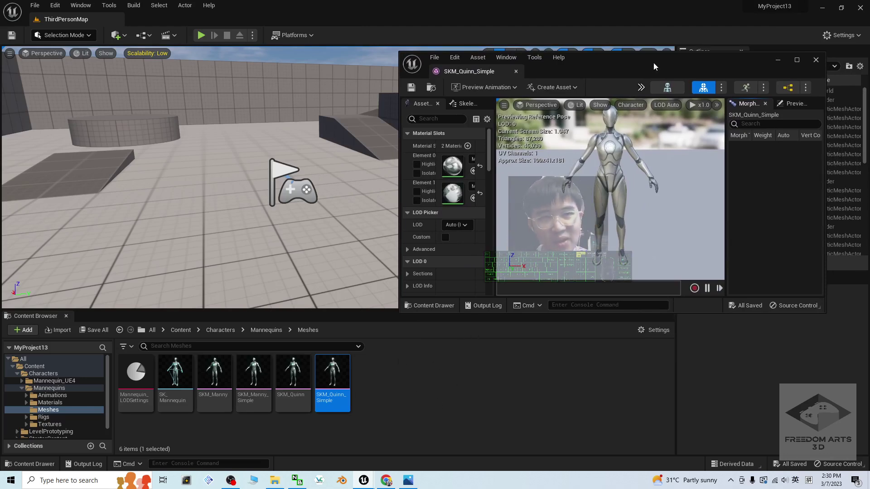
{"action": "left_click_drag", "start_coordinate": [649, 58], "coordinate": [464, 3]}
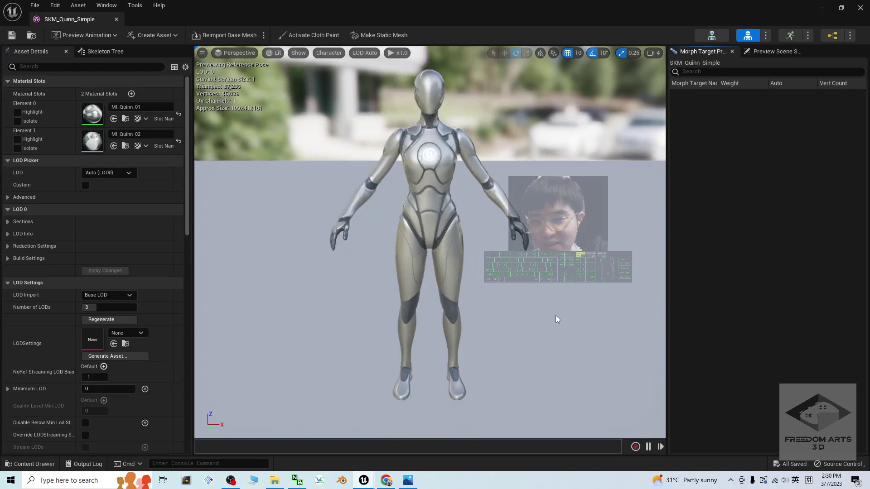
Step: Start Bake Out Materials for SKM_Quinn_Simple and expand the Properties list in the baking options
{"action": "left_click", "coordinate": [82, 7]}
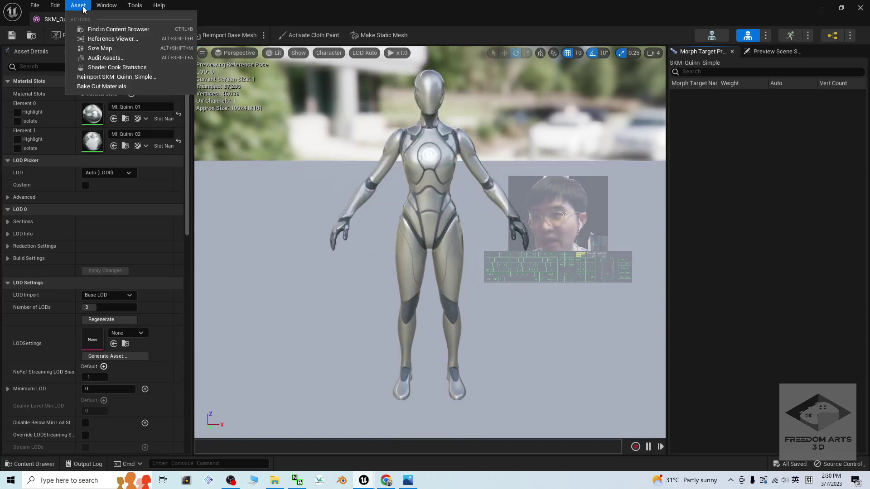
{"action": "left_click", "coordinate": [104, 86]}
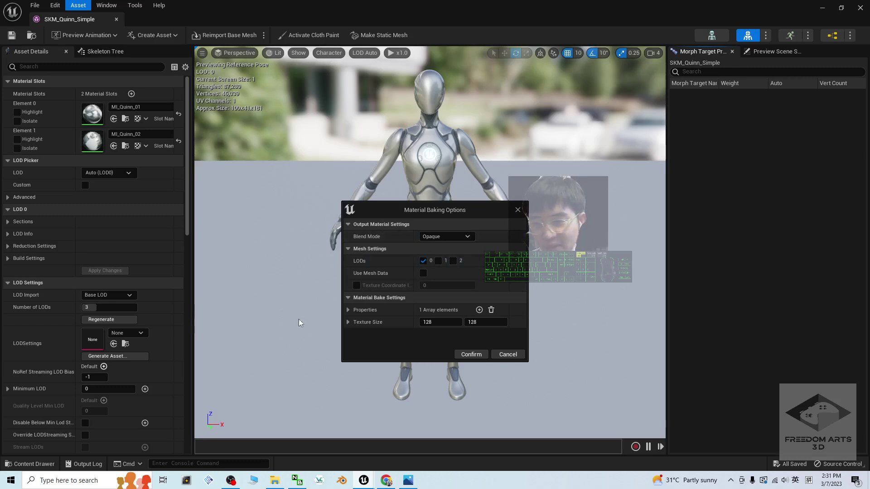
{"action": "left_click", "coordinate": [348, 310]}
{"action": "left_click", "coordinate": [347, 310]}
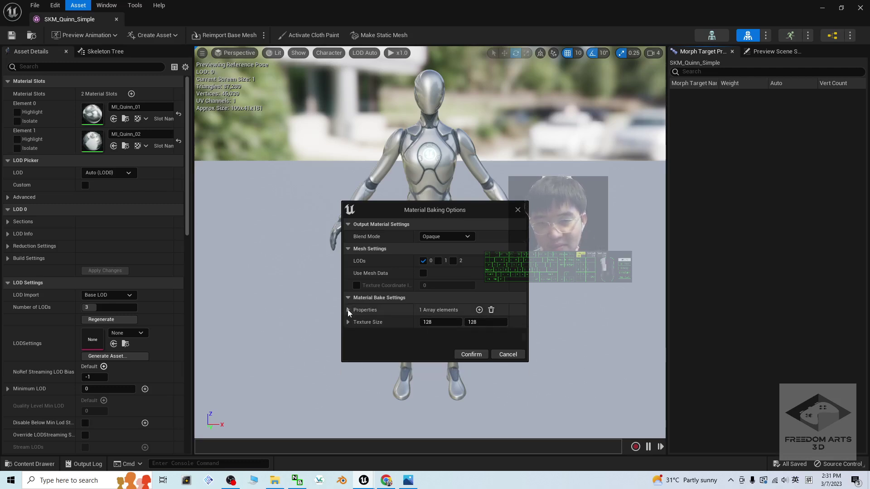
{"action": "left_click", "coordinate": [347, 310]}
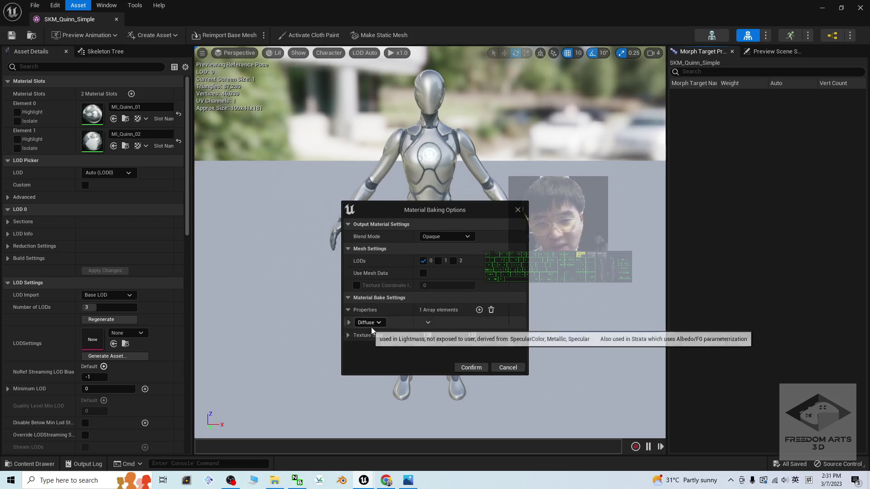
{"action": "left_click_drag", "start_coordinate": [417, 208], "coordinate": [637, 207]}
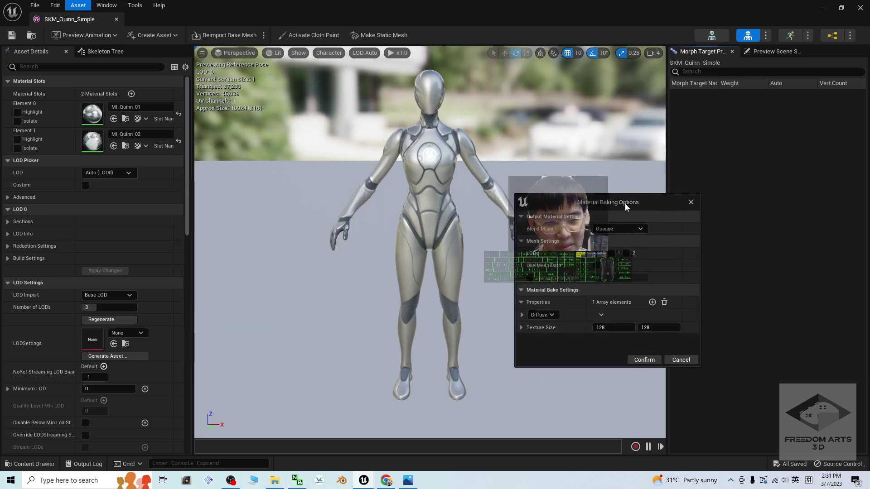
{"action": "left_click_drag", "start_coordinate": [624, 204], "coordinate": [385, 173]}
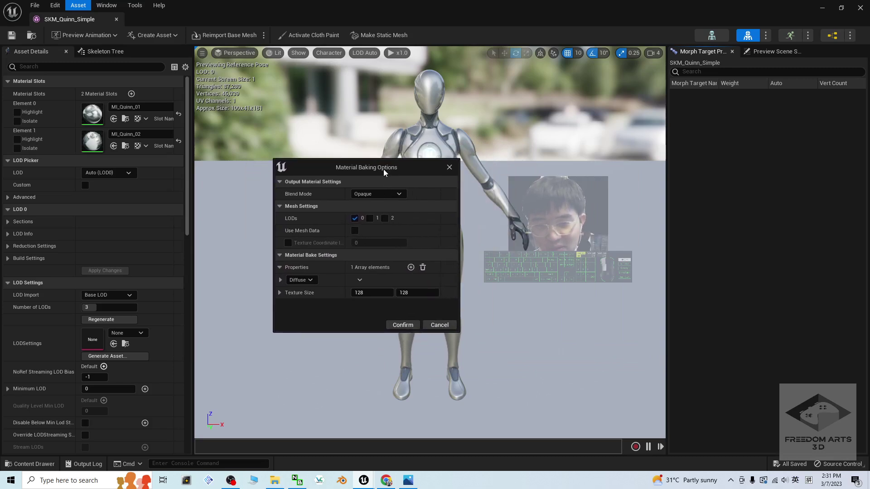
Step: Add five more entries to the bake Properties array, making six in total
{"action": "left_click", "coordinate": [411, 268]}
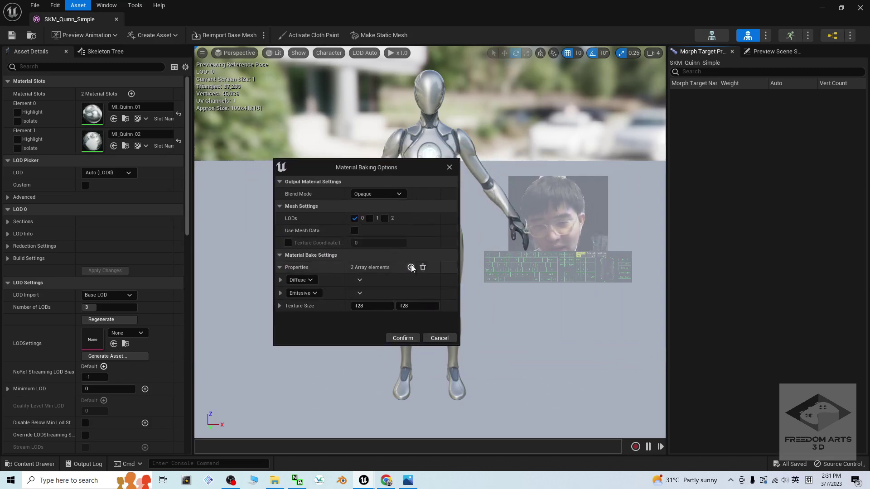
{"action": "left_click", "coordinate": [410, 268]}
{"action": "left_click", "coordinate": [411, 268]}
{"action": "left_click", "coordinate": [411, 267]}
{"action": "left_click", "coordinate": [411, 268]}
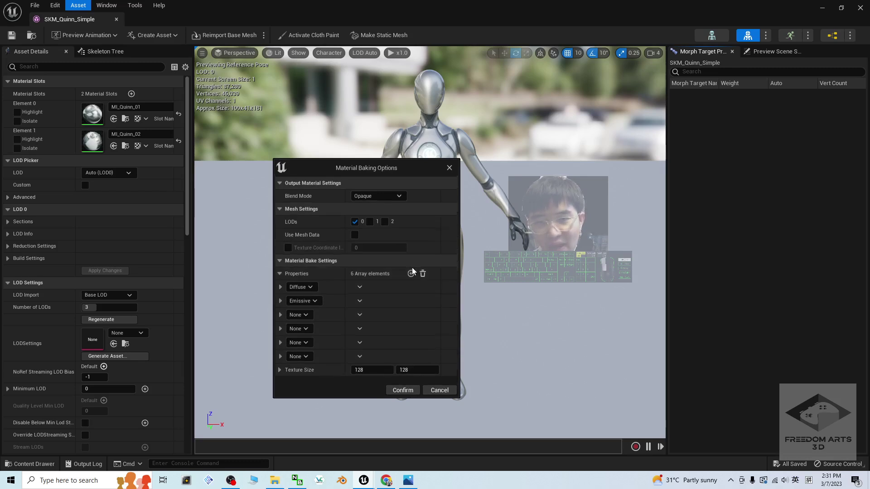
Step: Set the third bake property to Opacity and the fourth to Opacity Mask
{"action": "left_click", "coordinate": [309, 310]}
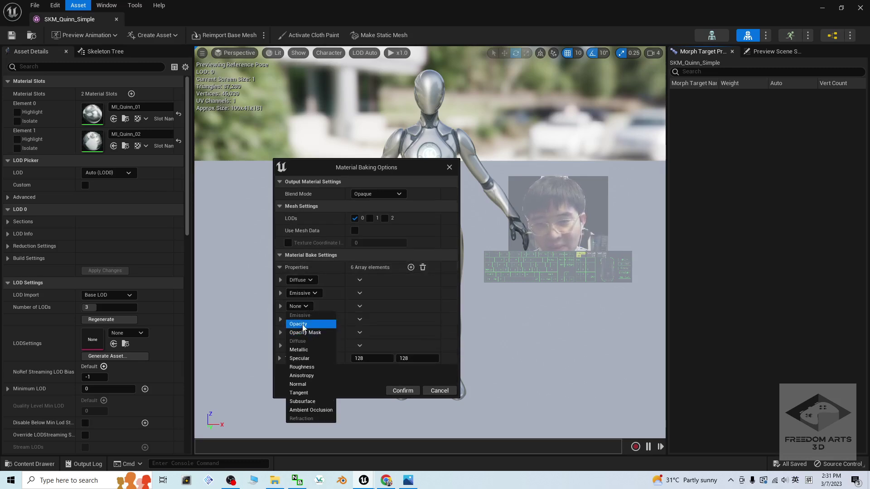
{"action": "left_click", "coordinate": [306, 319]}
{"action": "left_click", "coordinate": [305, 319]}
{"action": "left_click", "coordinate": [302, 355]}
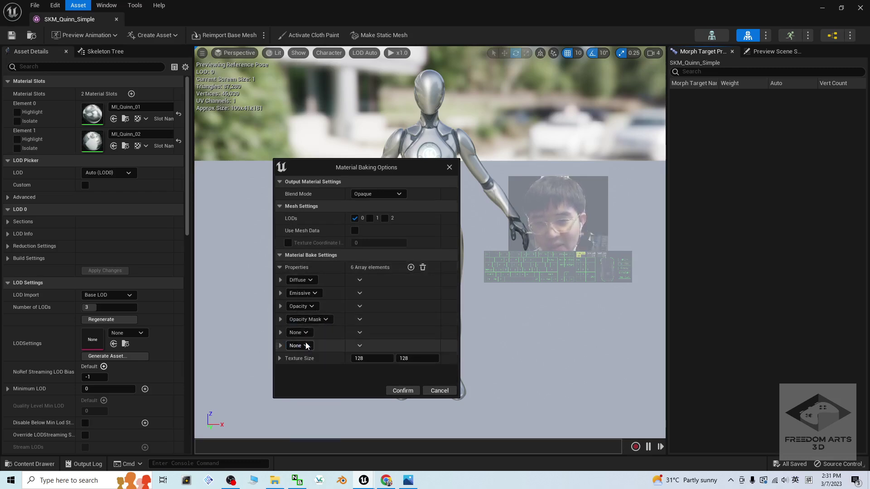
Step: Set the fifth bake property to Metallic and the sixth to Specular
{"action": "left_click", "coordinate": [307, 333]}
{"action": "left_click", "coordinate": [310, 378]}
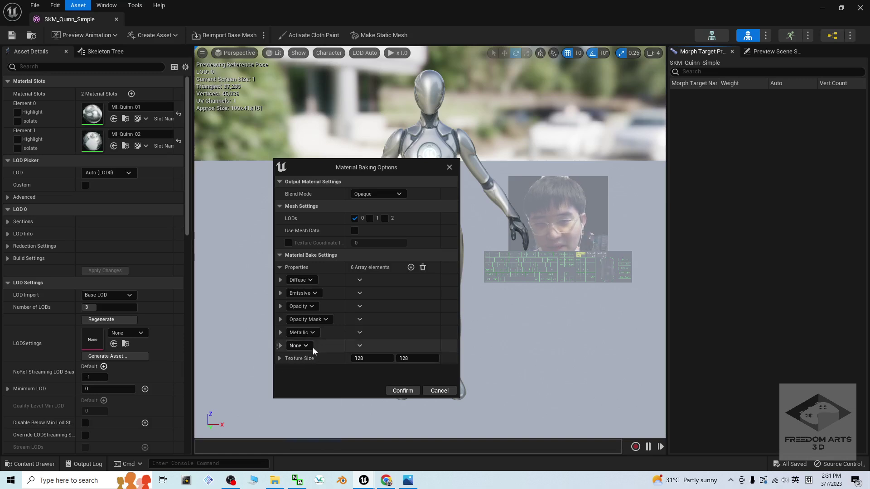
{"action": "left_click", "coordinate": [305, 346]}
{"action": "left_click", "coordinate": [302, 398]}
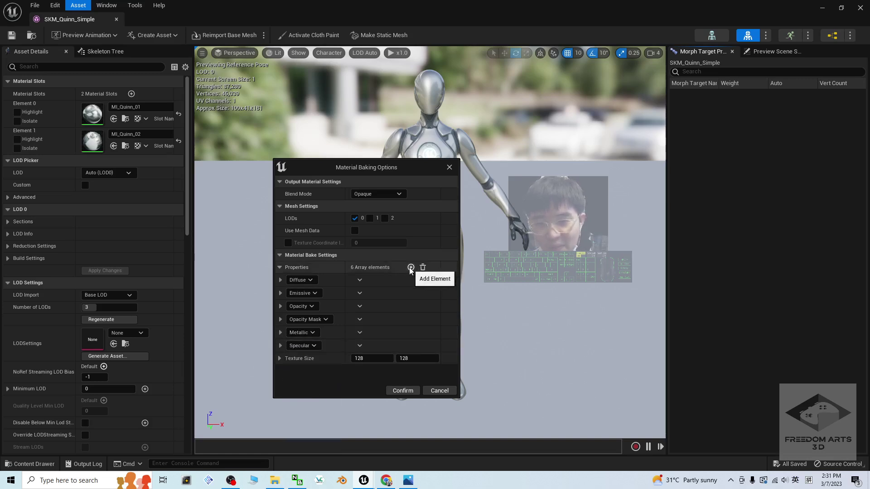
Step: Add a seventh entry to the bake Properties array and set it to Roughness
{"action": "left_click", "coordinate": [411, 267]}
{"action": "left_click", "coordinate": [299, 359]}
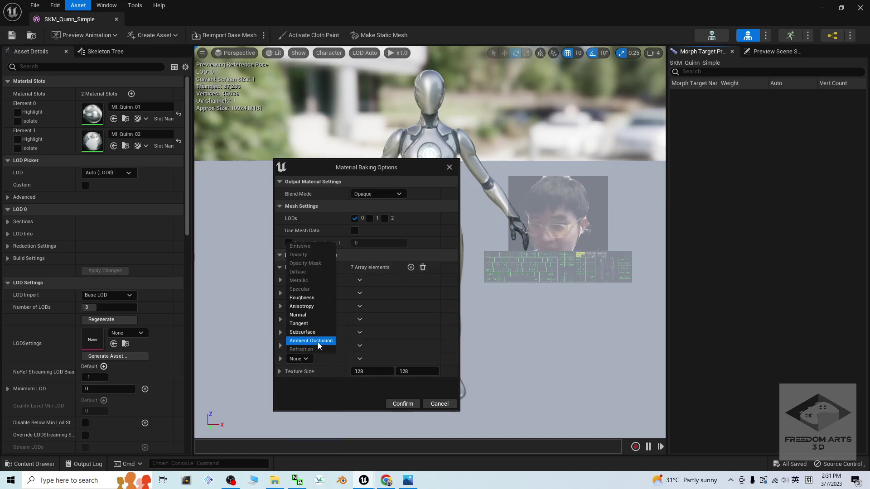
{"action": "left_click", "coordinate": [308, 297]}
Step: Add four more entries to the bake Properties array, making eleven in total, and set the eighth to Anisotropy
{"action": "left_click", "coordinate": [410, 268]}
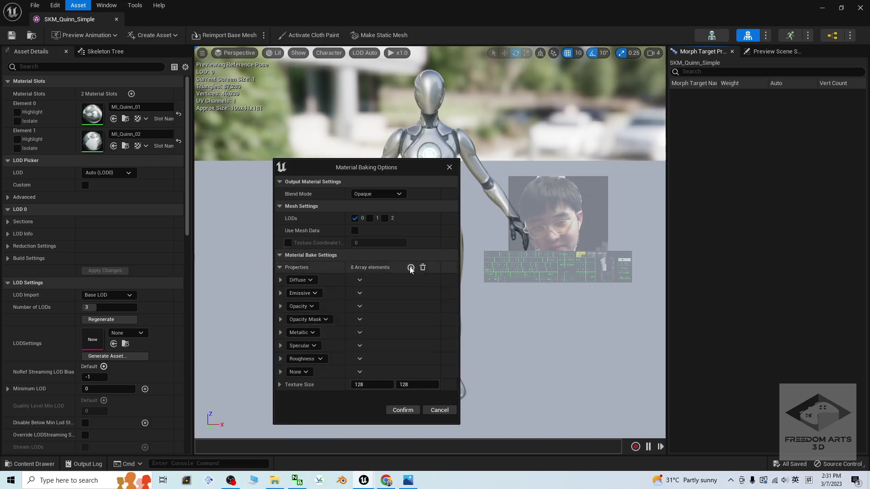
{"action": "left_click", "coordinate": [411, 267]}
{"action": "left_click", "coordinate": [411, 267]}
{"action": "left_click", "coordinate": [411, 267]}
{"action": "scroll", "coordinate": [346, 335], "scroll_direction": "down", "scroll_amount": 1}
{"action": "left_click", "coordinate": [303, 346]}
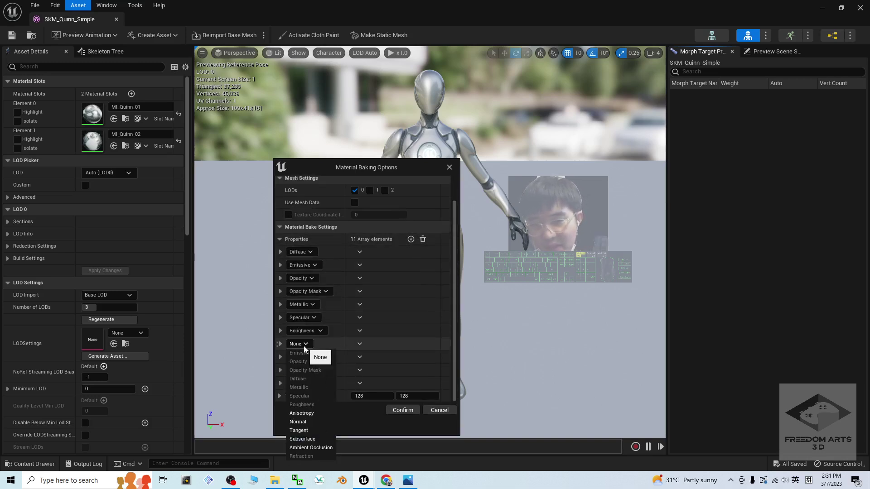
{"action": "left_click", "coordinate": [314, 412]}
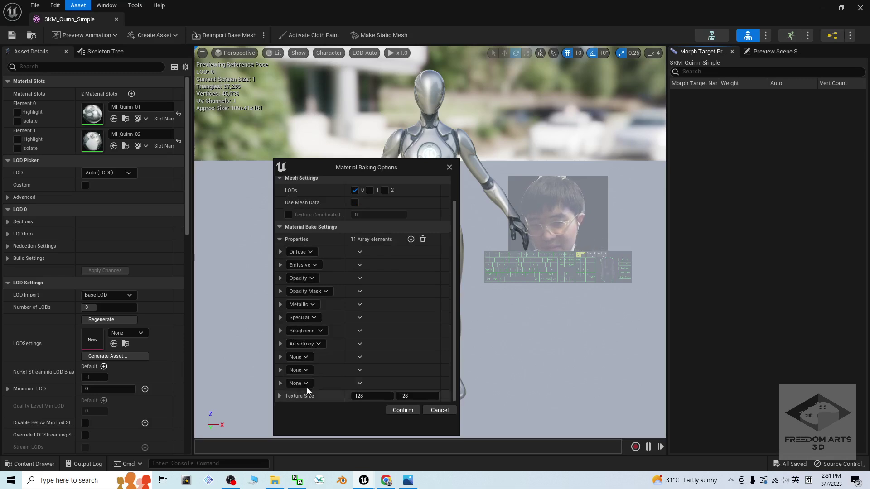
Step: Set the ninth, tenth and eleventh bake properties to Normal, Tangent and Subsurface
{"action": "left_click", "coordinate": [306, 357]}
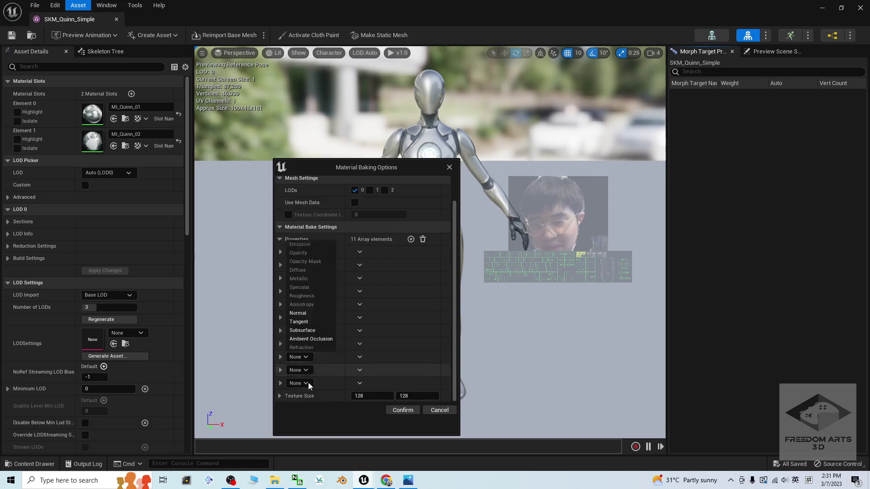
{"action": "left_click", "coordinate": [301, 313]}
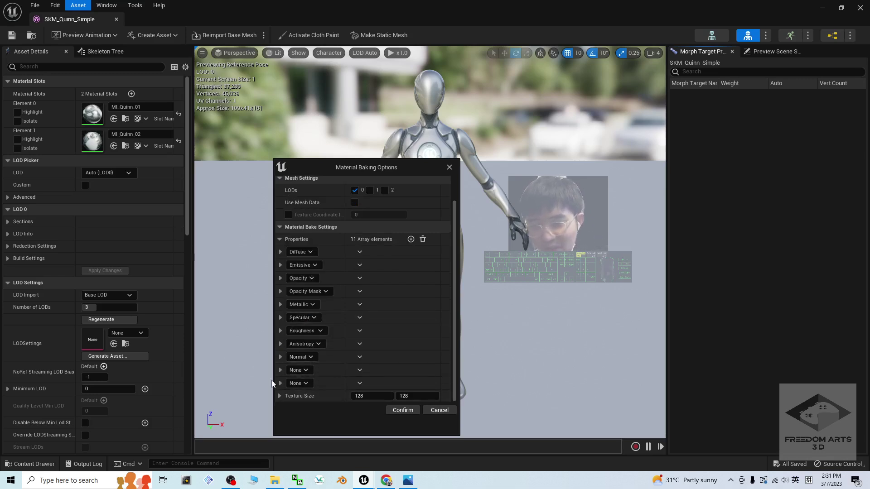
{"action": "left_click", "coordinate": [306, 370]}
{"action": "left_click", "coordinate": [309, 336]}
{"action": "left_click", "coordinate": [311, 384]}
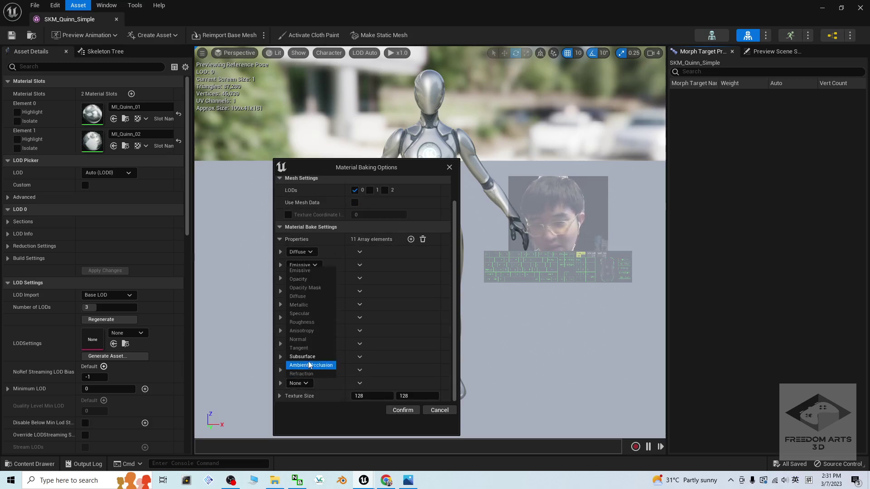
{"action": "left_click", "coordinate": [320, 355]}
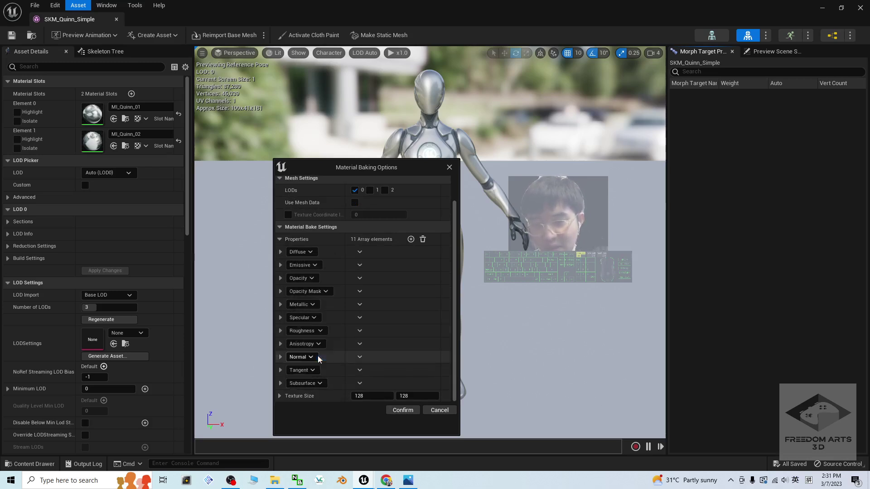
Step: Add a twelfth bake property set to Ambient Occlusion and check over the full property list
{"action": "left_click", "coordinate": [411, 239]}
{"action": "left_click", "coordinate": [308, 385]}
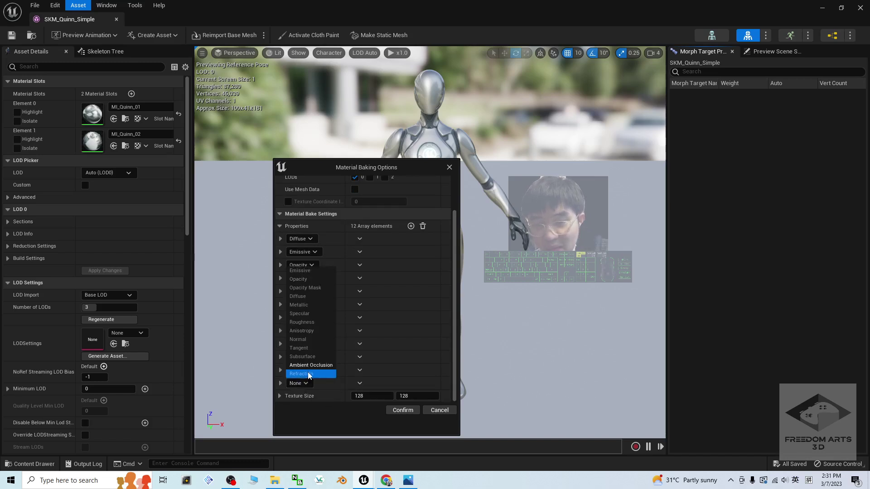
{"action": "left_click", "coordinate": [315, 366]}
{"action": "scroll", "coordinate": [308, 349], "scroll_direction": "up", "scroll_amount": 2}
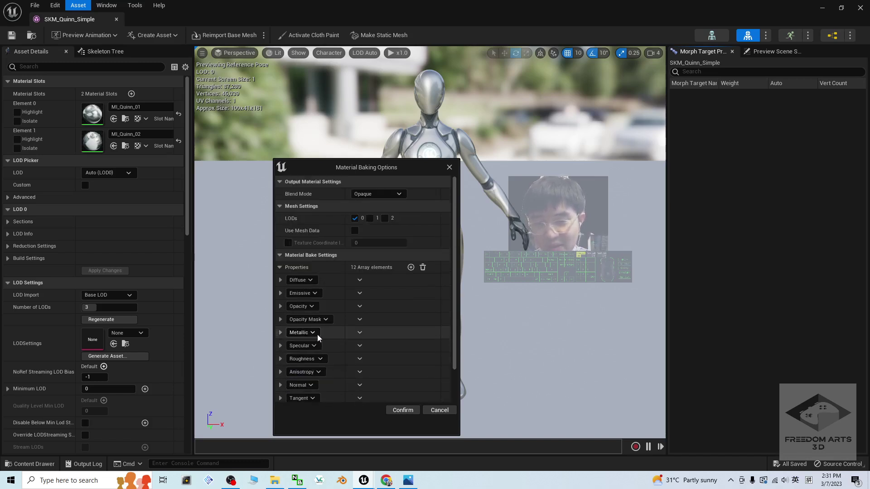
{"action": "scroll", "coordinate": [344, 267], "scroll_direction": "down", "scroll_amount": 2}
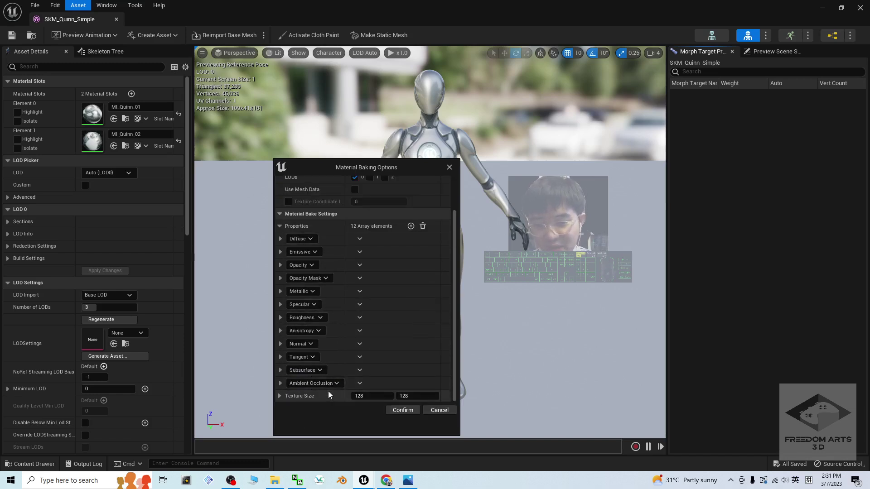
Step: Set the bake texture size to 2048 by 2048 and run the material bake
{"action": "left_click", "coordinate": [374, 397]}
{"action": "key", "text": "Return"}
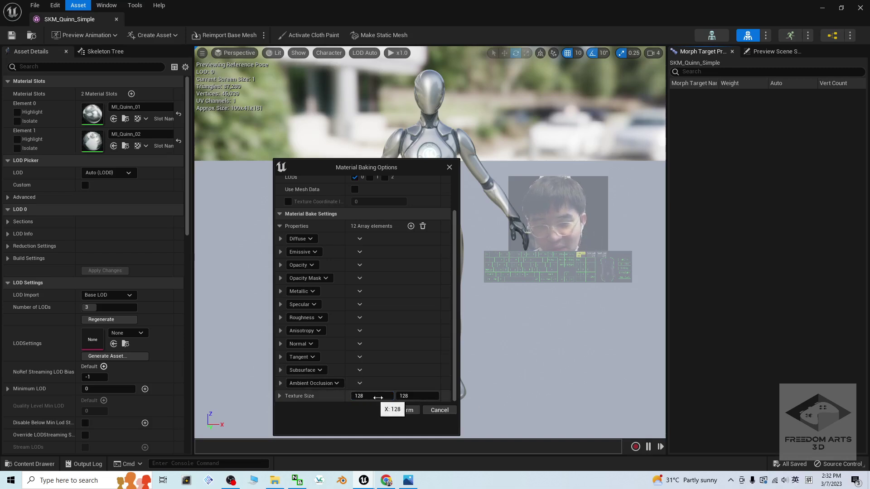
{"action": "left_click", "coordinate": [364, 395]}
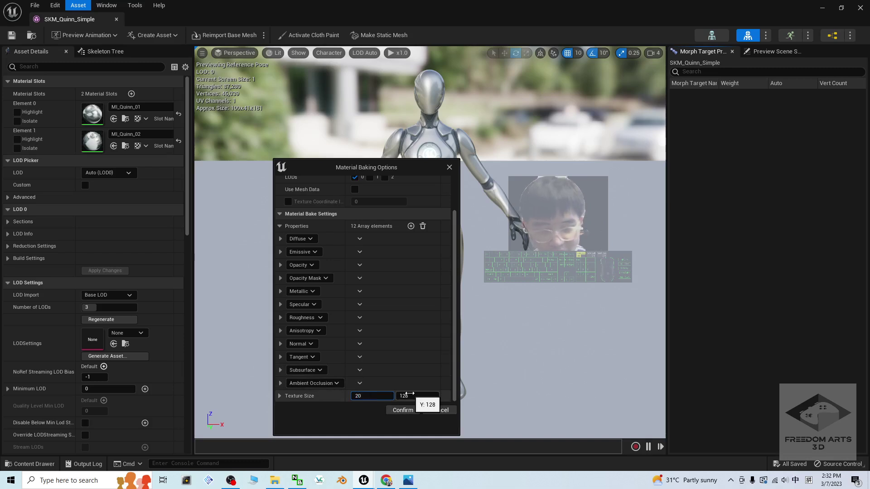
{"action": "left_click", "coordinate": [409, 395]}
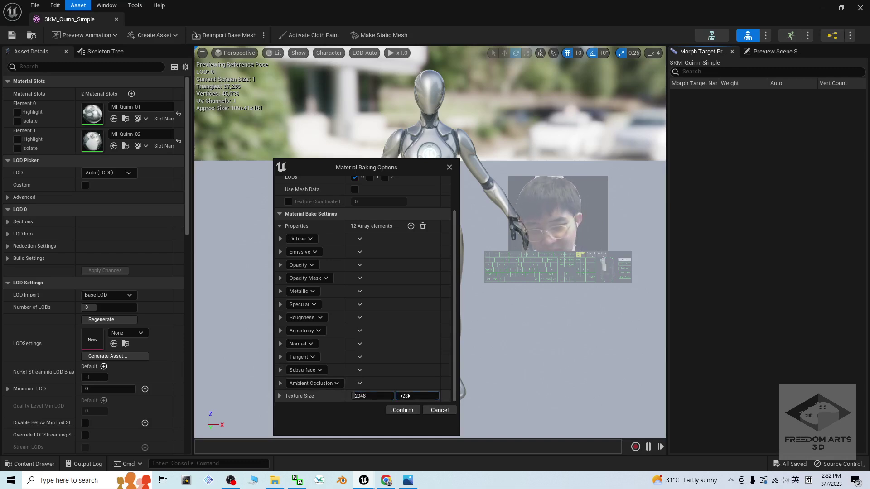
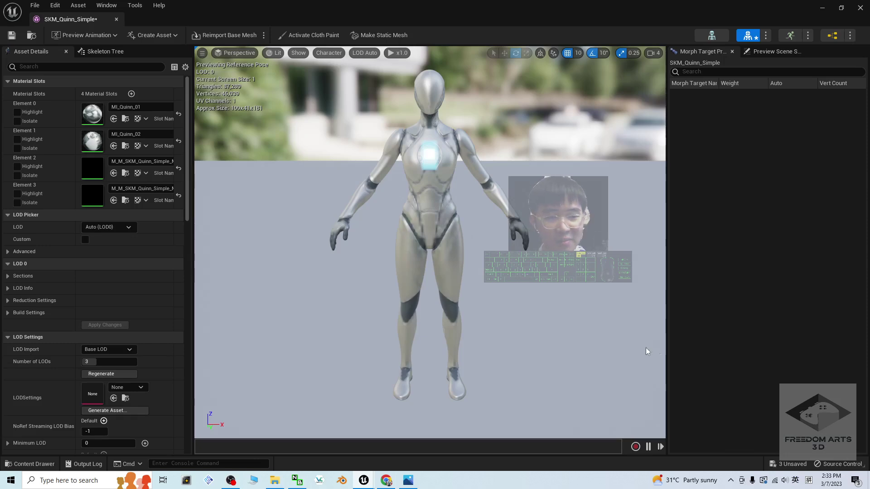
Step: Move the mesh editor window aside, reopen the Mannequins Meshes folder and look through the newly baked materials and textures
{"action": "left_click_drag", "start_coordinate": [435, 13], "coordinate": [607, 59]}
{"action": "left_click", "coordinate": [448, 384]}
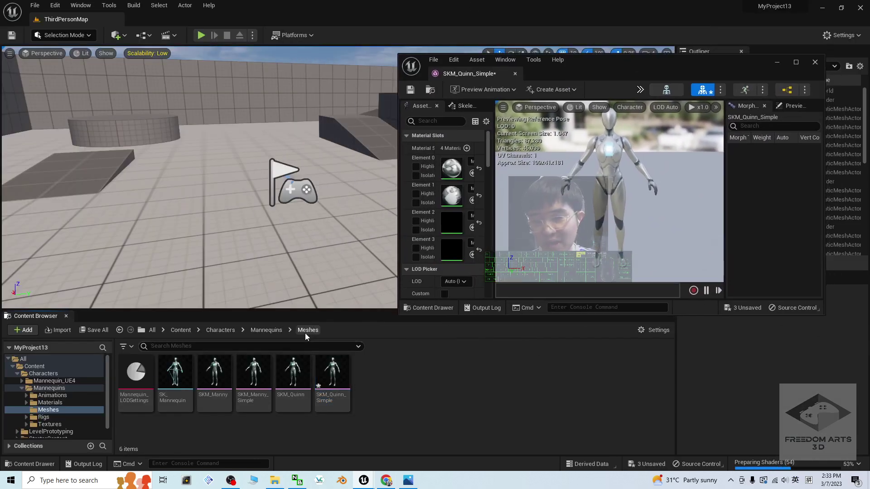
{"action": "left_click", "coordinate": [270, 333]}
{"action": "left_click", "coordinate": [205, 379]}
{"action": "double_click", "coordinate": [205, 380]}
{"action": "scroll", "coordinate": [453, 399], "scroll_direction": "down", "scroll_amount": 2}
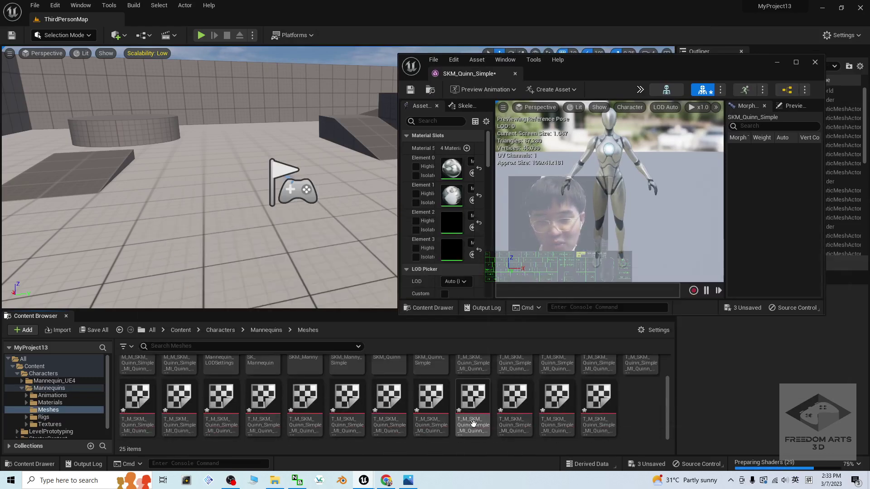
{"action": "scroll", "coordinate": [485, 380], "scroll_direction": "up", "scroll_amount": 2}
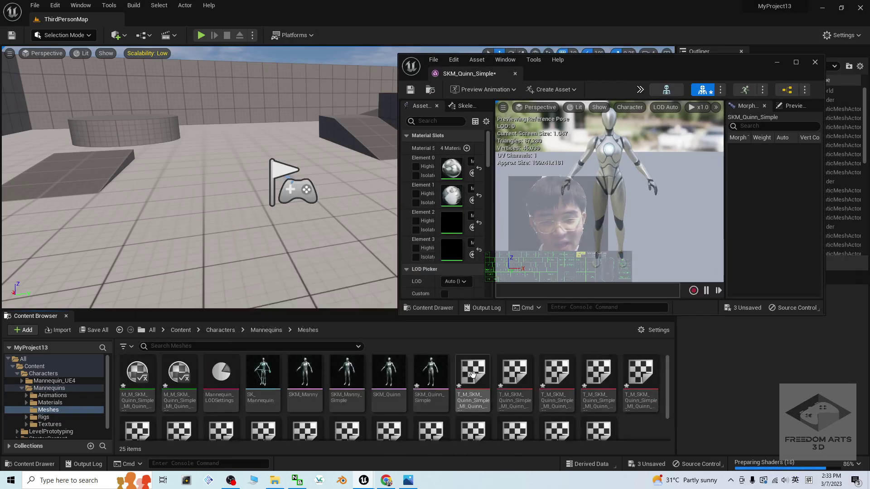
Step: Maximize the mesh editor to examine Quinn from another angle, and return to the main level editor
{"action": "key", "text": "super+Up"}
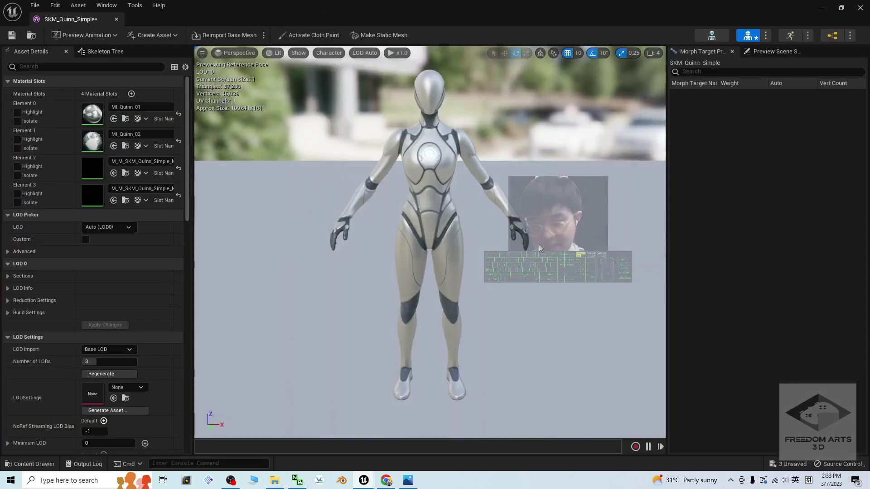
{"action": "left_click_drag", "start_coordinate": [539, 243], "coordinate": [539, 267]}
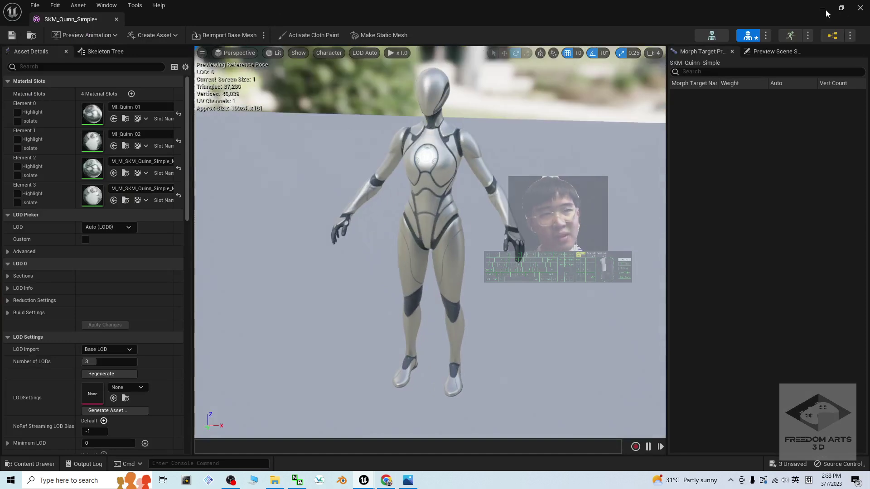
{"action": "key", "text": "alt+Tab"}
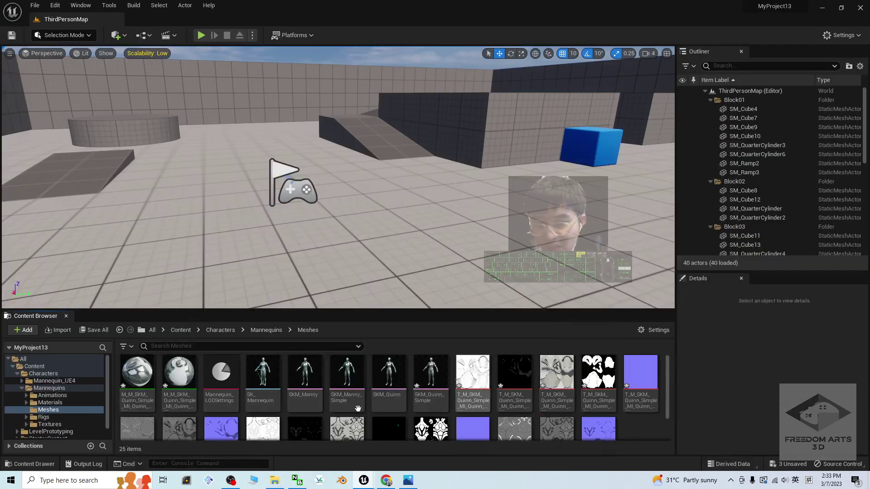
Step: Open the second baked Quinn material and the baked MI_Quinn_02 Metallic texture for inspection, and close the viewer
{"action": "double_click", "coordinate": [181, 381]}
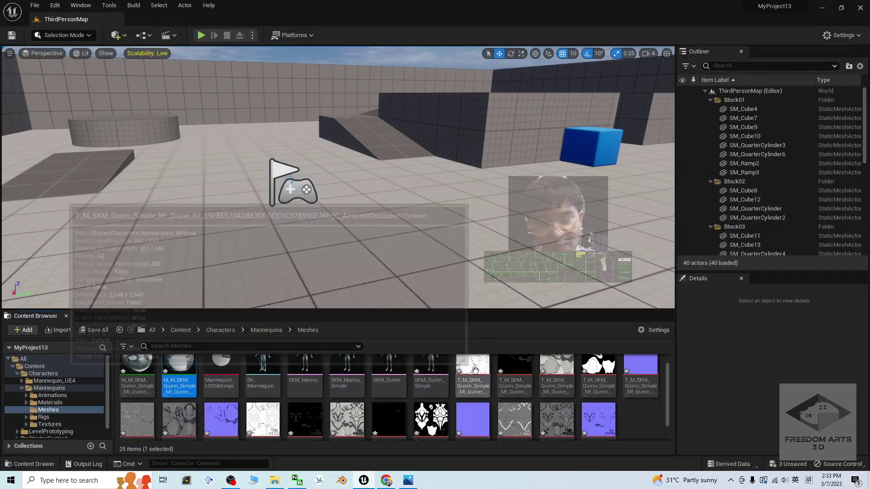
{"action": "scroll", "coordinate": [471, 389], "scroll_direction": "down", "scroll_amount": 1}
{"action": "left_click", "coordinate": [431, 408]}
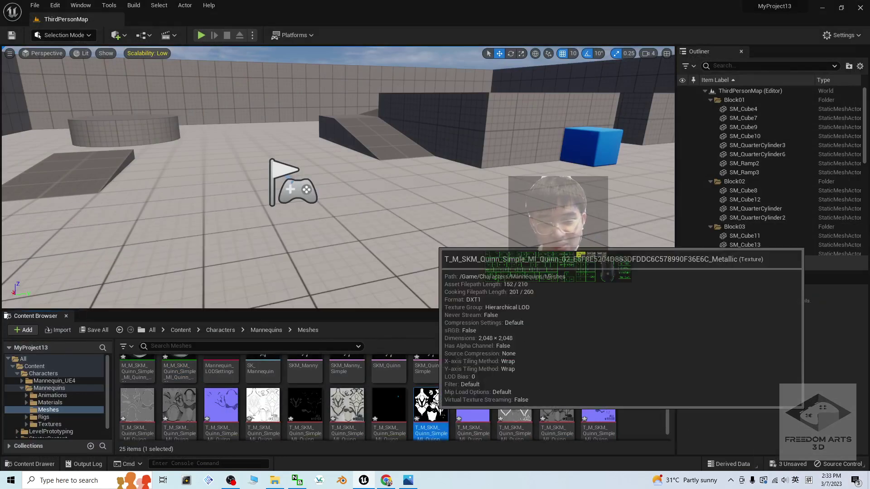
{"action": "double_click", "coordinate": [431, 405]}
{"action": "left_click", "coordinate": [862, 8]}
Step: Open the baked MI_Quinn_01 Diffuse texture to examine its colour map, and close the texture editor
{"action": "scroll", "coordinate": [600, 378], "scroll_direction": "up", "scroll_amount": 1}
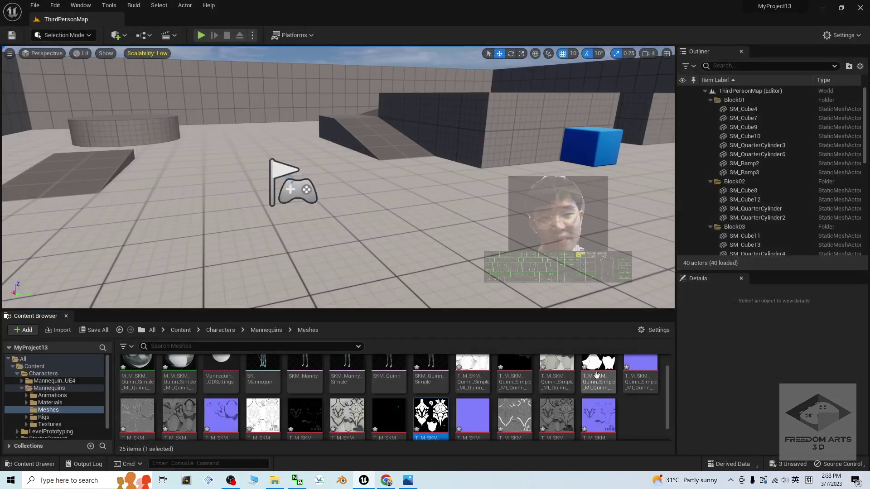
{"action": "double_click", "coordinate": [600, 376]}
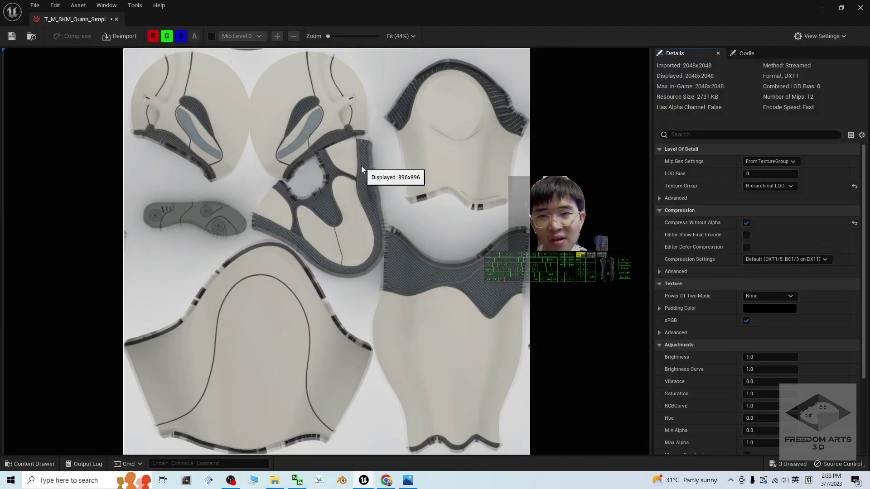
{"action": "left_click", "coordinate": [860, 7]}
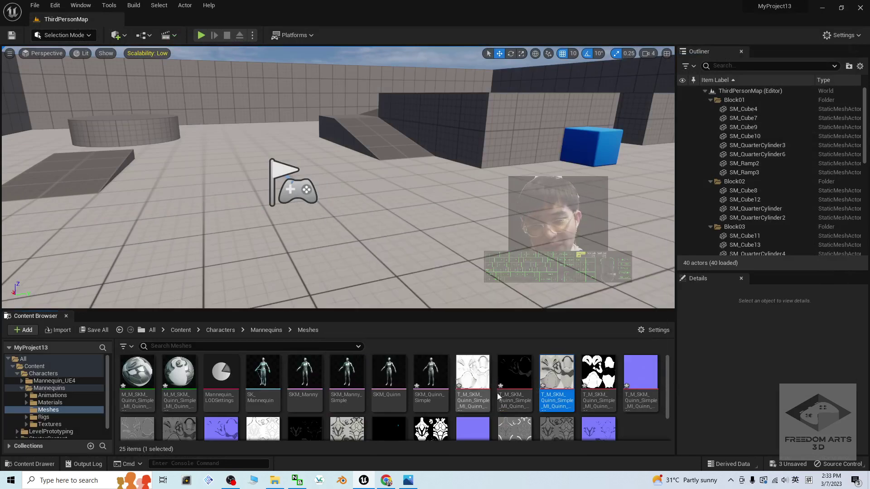
Step: Select all the baked Quinn textures in the Meshes folder, from the MI_Quinn_01 AmbientOcclusion texture through the last one
{"action": "scroll", "coordinate": [390, 398], "scroll_direction": "down", "scroll_amount": 1}
{"action": "scroll", "coordinate": [598, 426], "scroll_direction": "up", "scroll_amount": 1}
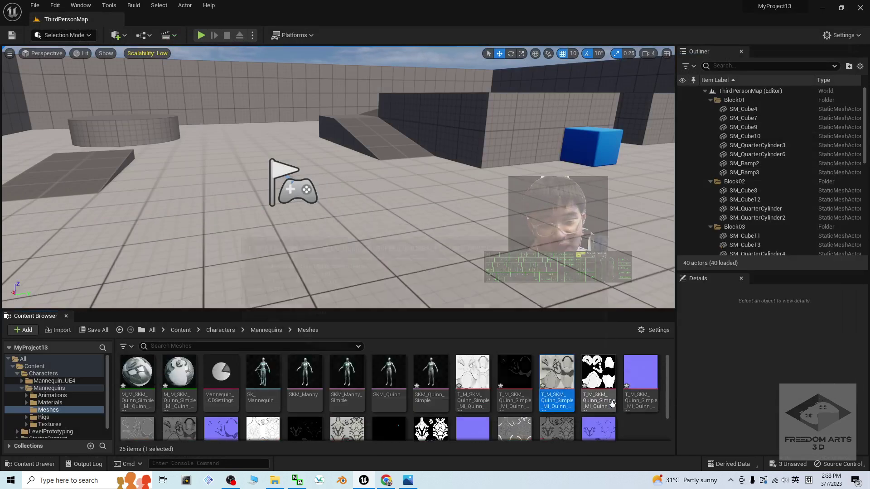
{"action": "scroll", "coordinate": [624, 387], "scroll_direction": "down", "scroll_amount": 1}
{"action": "scroll", "coordinate": [623, 394], "scroll_direction": "up", "scroll_amount": 1}
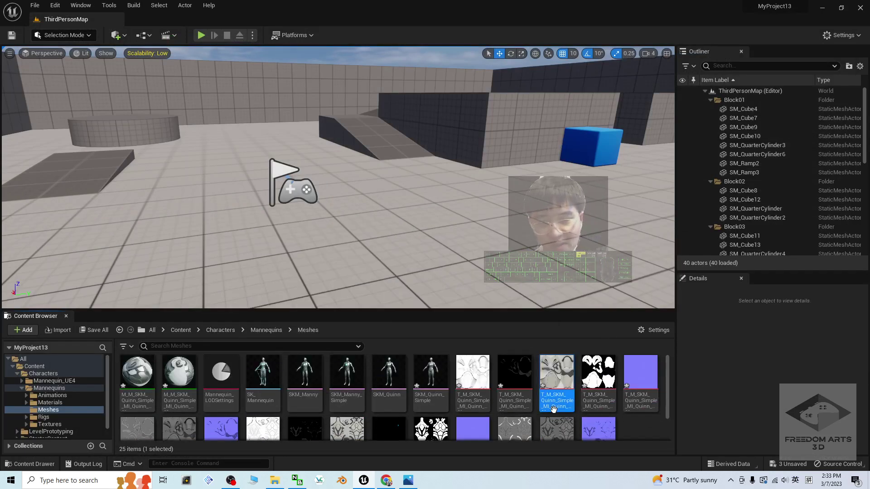
{"action": "left_click", "coordinate": [473, 376]}
{"action": "scroll", "coordinate": [475, 378], "scroll_direction": "down", "scroll_amount": 1}
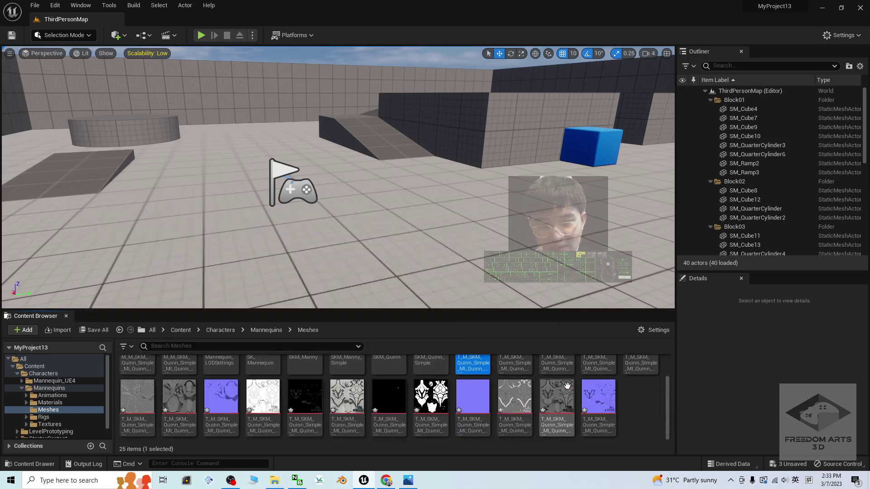
{"action": "scroll", "coordinate": [494, 387], "scroll_direction": "up", "scroll_amount": 1}
{"action": "scroll", "coordinate": [493, 388], "scroll_direction": "down", "scroll_amount": 1}
{"action": "left_click", "coordinate": [598, 405], "text": "shift"}
Step: Export the selected baked textures, creating a new folder named Texture on the Desktop as the destination
{"action": "right_click", "coordinate": [597, 395]}
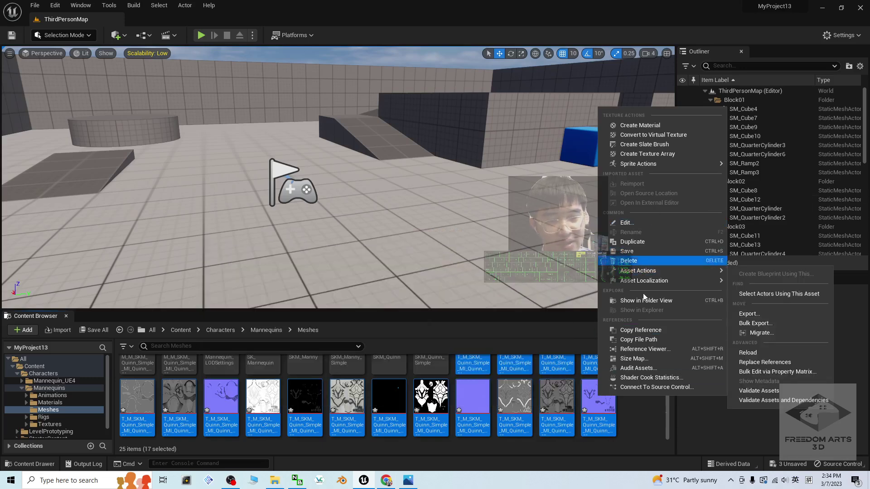
{"action": "mouse_move", "coordinate": [661, 292]}
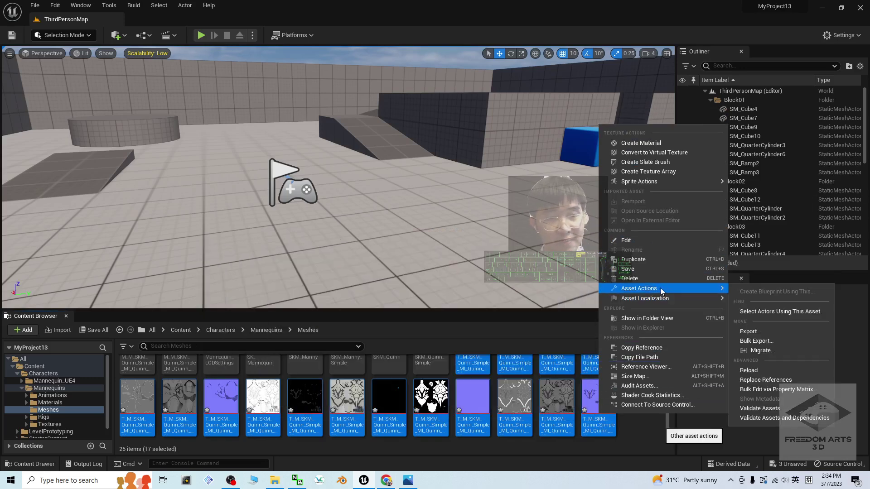
{"action": "left_click", "coordinate": [756, 331]}
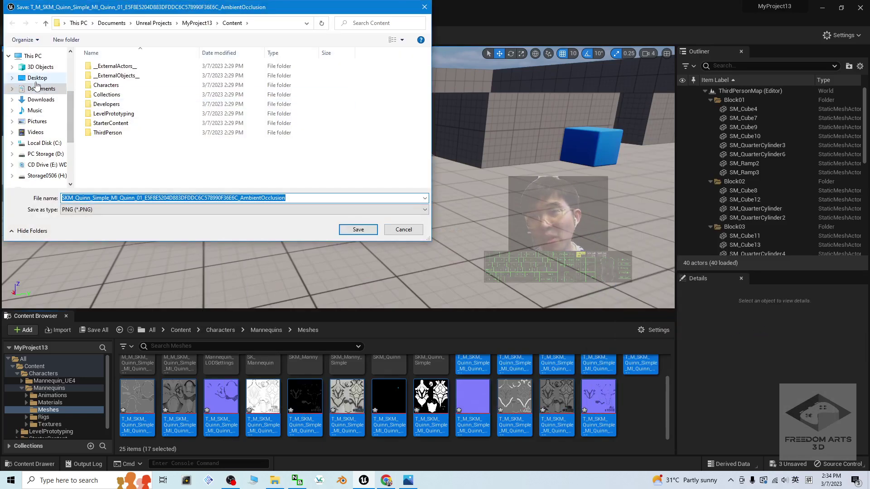
{"action": "left_click", "coordinate": [37, 79]}
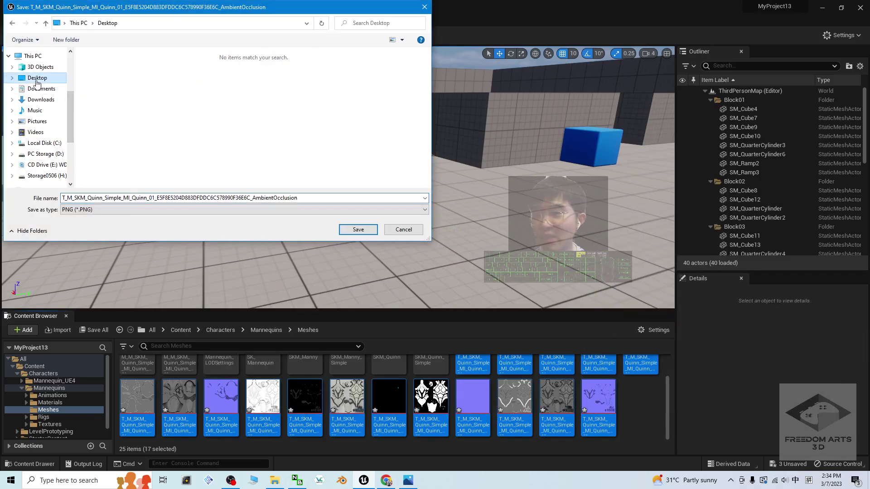
{"action": "right_click", "coordinate": [125, 105]}
{"action": "mouse_move", "coordinate": [171, 207]}
{"action": "left_click", "coordinate": [274, 208]}
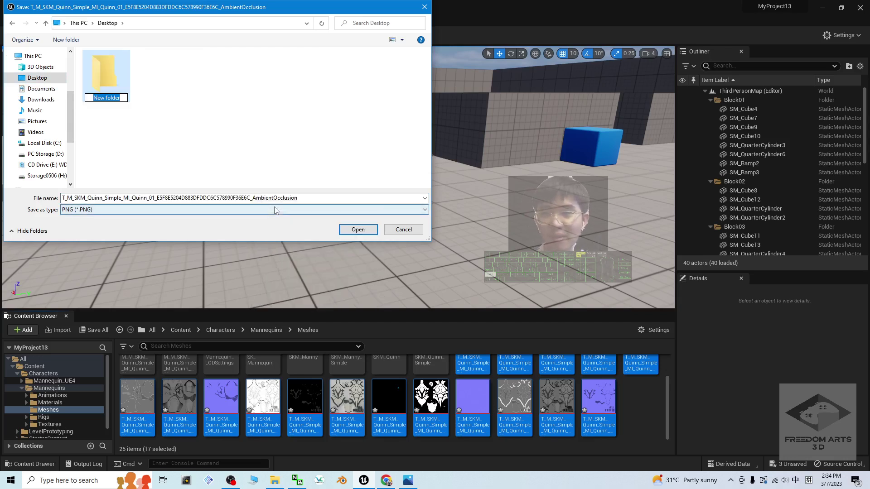
{"action": "type", "text": "Textu"}
{"action": "key", "text": "shift"}
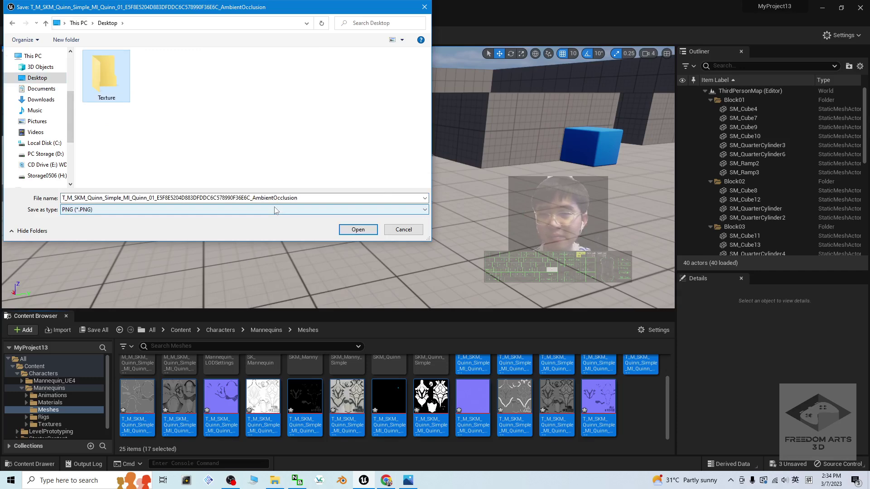
{"action": "double_click", "coordinate": [110, 98]}
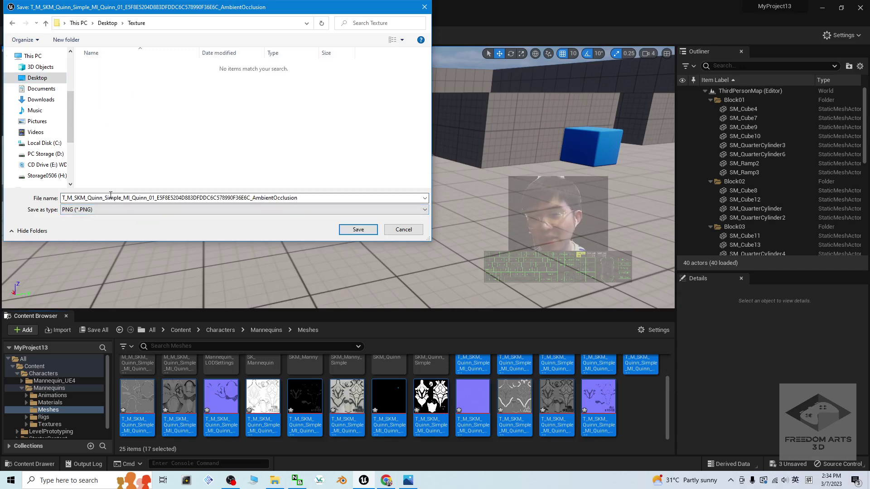
Step: Save every selected Quinn texture as a PNG with its default name in the Texture folder
{"action": "left_click", "coordinate": [358, 229]}
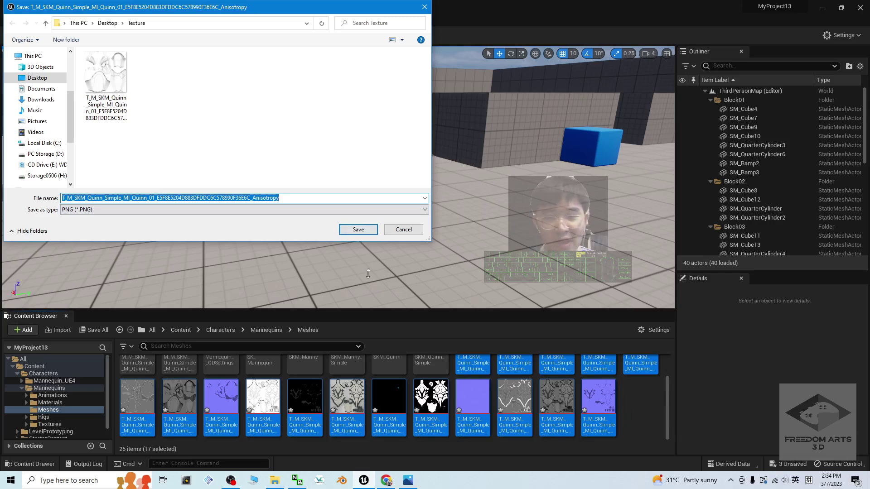
{"action": "left_click", "coordinate": [358, 230]}
{"action": "left_click", "coordinate": [357, 228]}
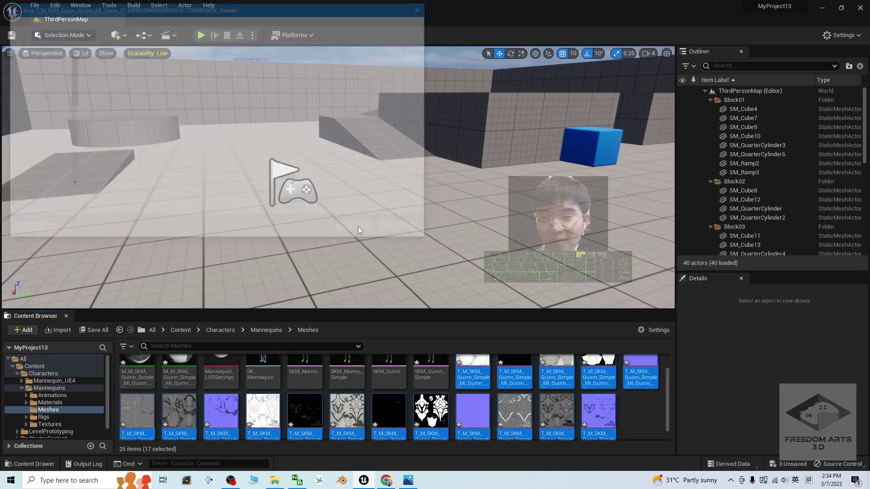
{"action": "left_click", "coordinate": [358, 228]}
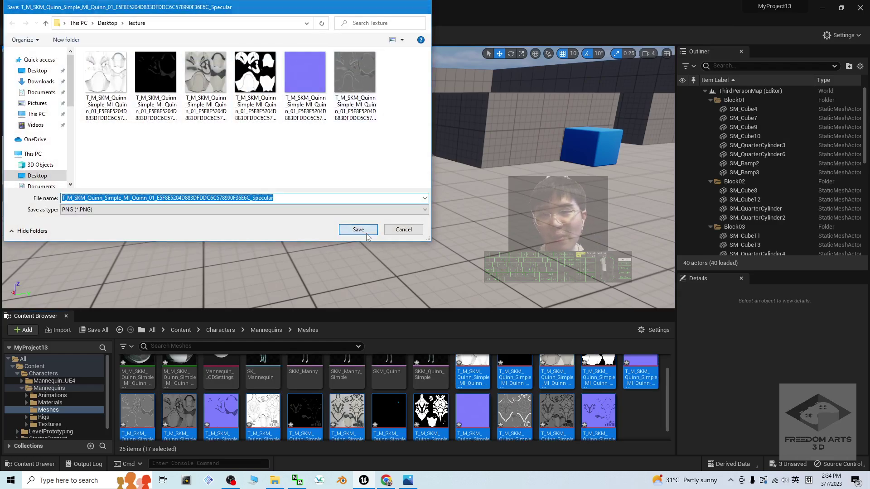
{"action": "left_click", "coordinate": [366, 232]}
{"action": "left_click", "coordinate": [366, 233]}
{"action": "left_click", "coordinate": [366, 233]}
{"action": "left_click", "coordinate": [358, 230]}
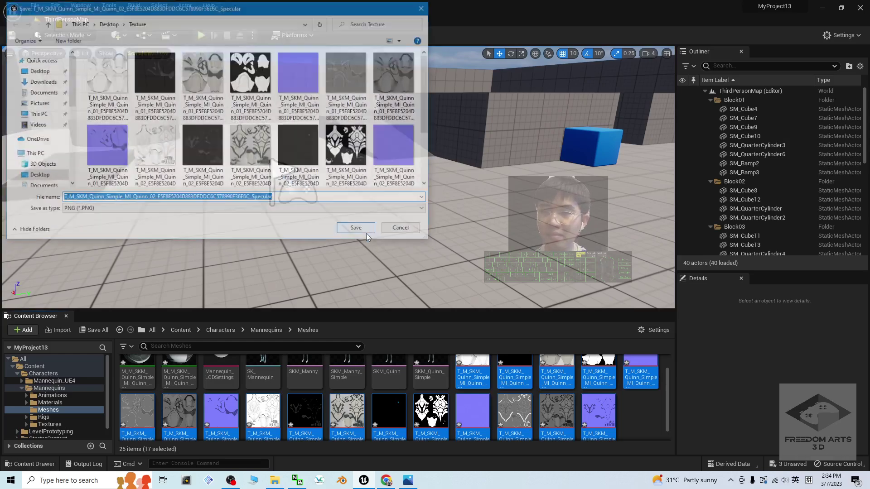
{"action": "left_click", "coordinate": [366, 232]}
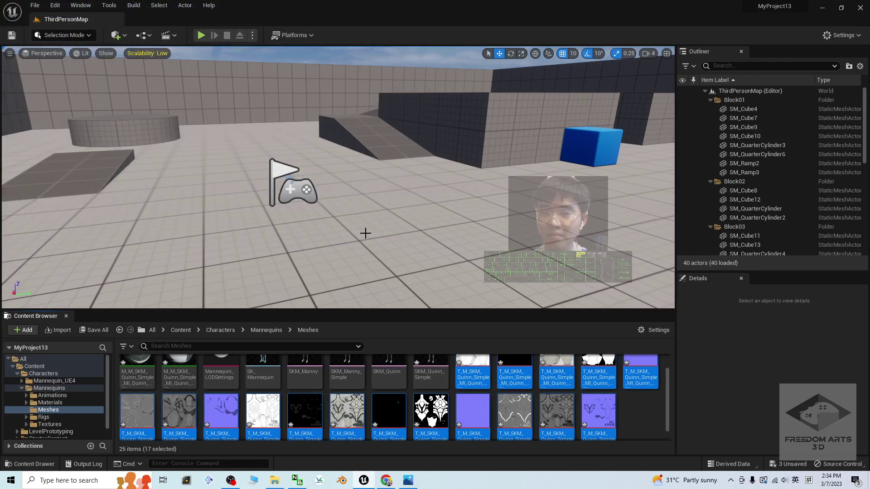
Step: Minimize the editor, open the Texture folder on the Desktop and look through the exported PNG textures
{"action": "left_click", "coordinate": [824, 7]}
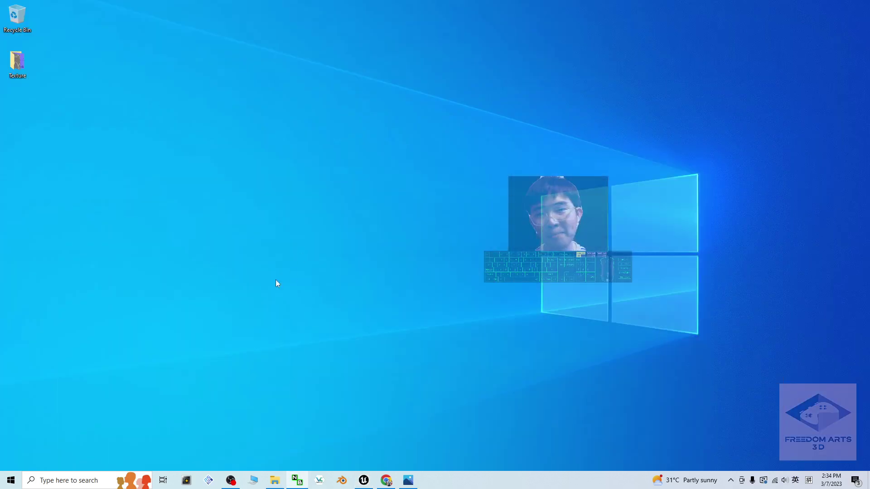
{"action": "double_click", "coordinate": [18, 63]}
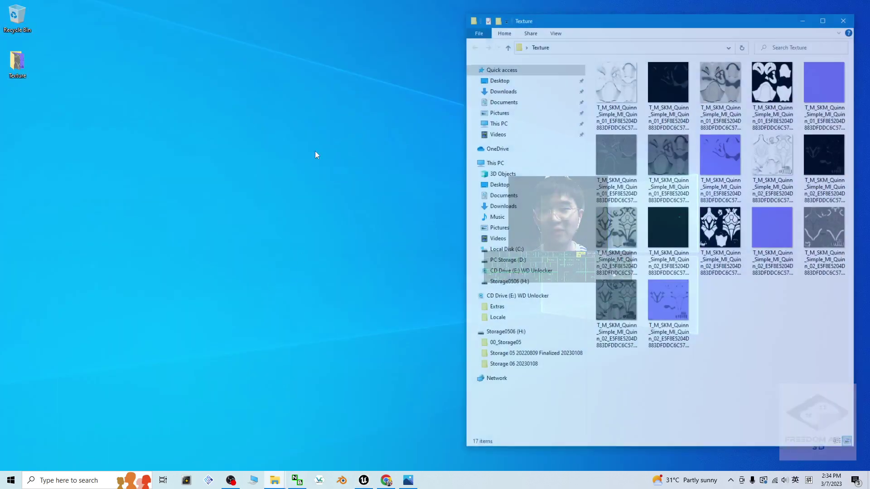
{"action": "left_click_drag", "start_coordinate": [683, 25], "coordinate": [487, 21]}
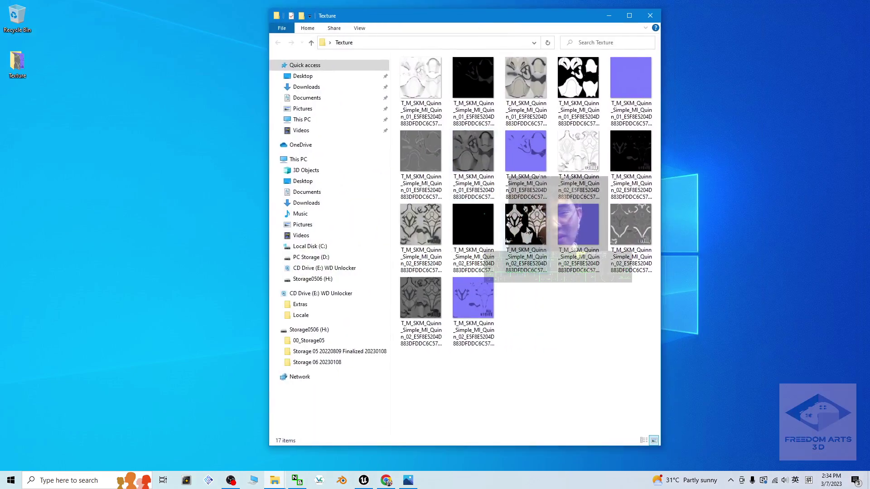
{"action": "left_click", "coordinate": [504, 249]}
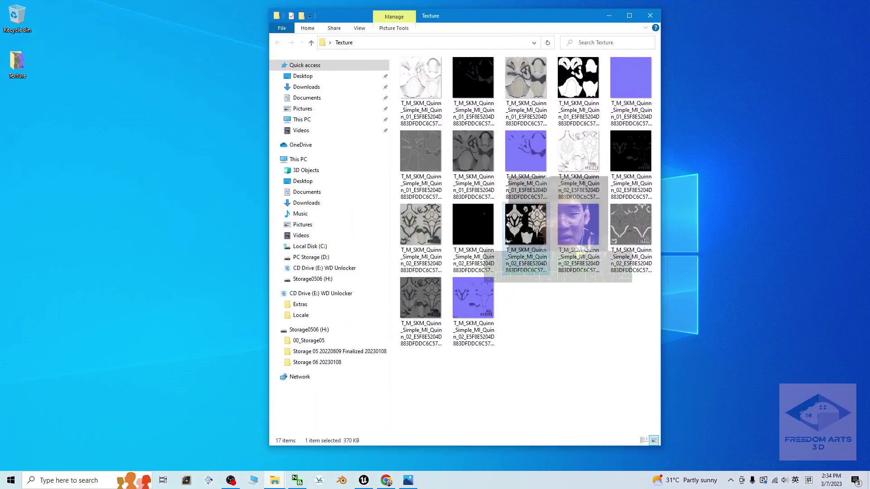
{"action": "left_click", "coordinate": [526, 153]}
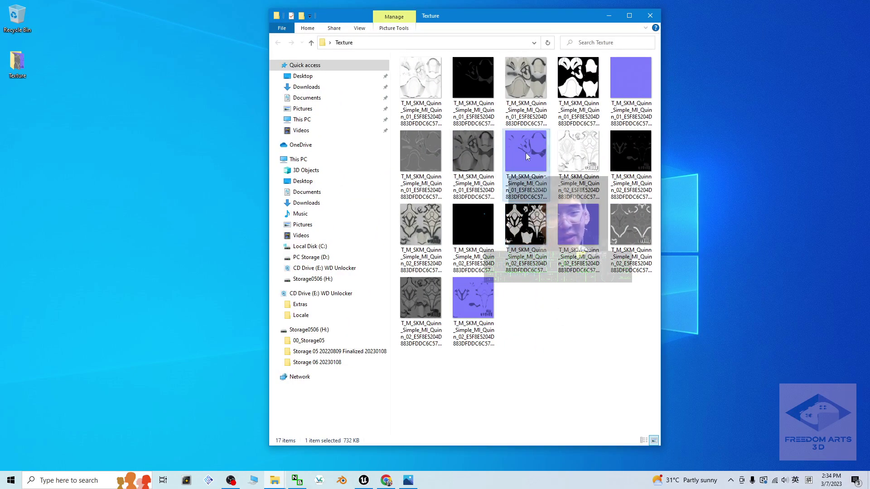
{"action": "left_click", "coordinate": [482, 303]}
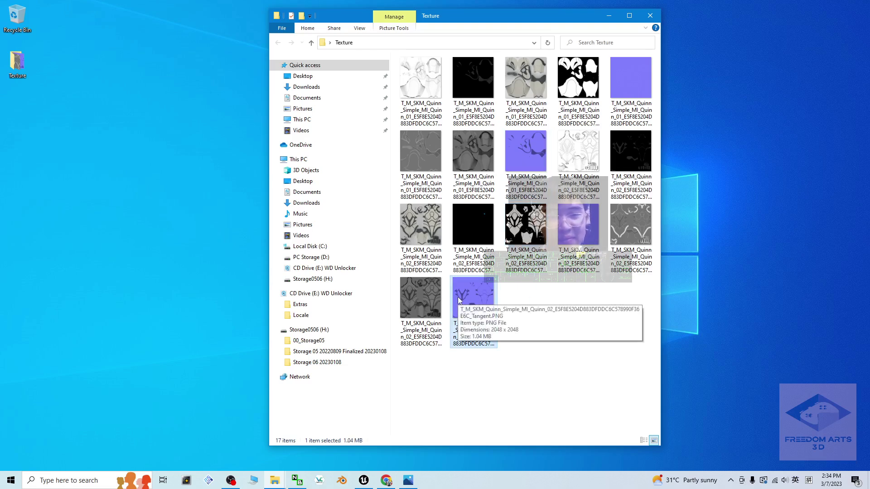
{"action": "left_click", "coordinate": [423, 298]}
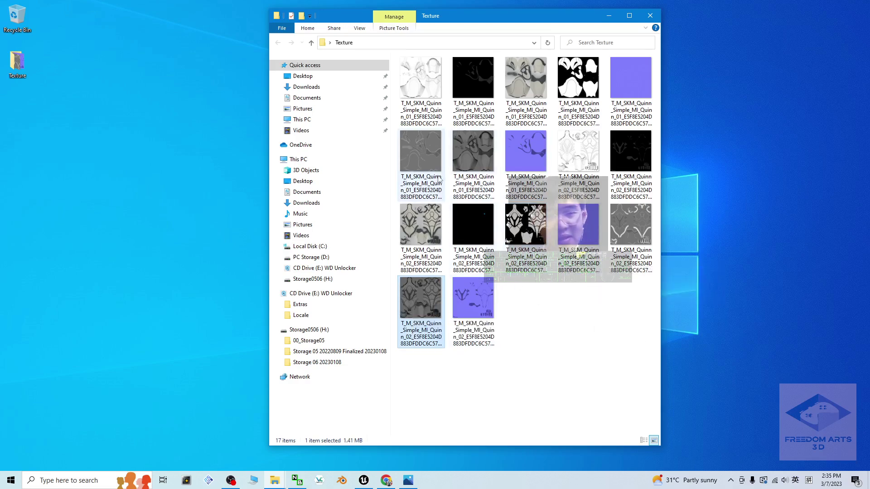
Step: Open the exported MI_Quinn_02 colour texture in the image viewer, examine it up close, and close the viewer
{"action": "left_click", "coordinate": [415, 222]}
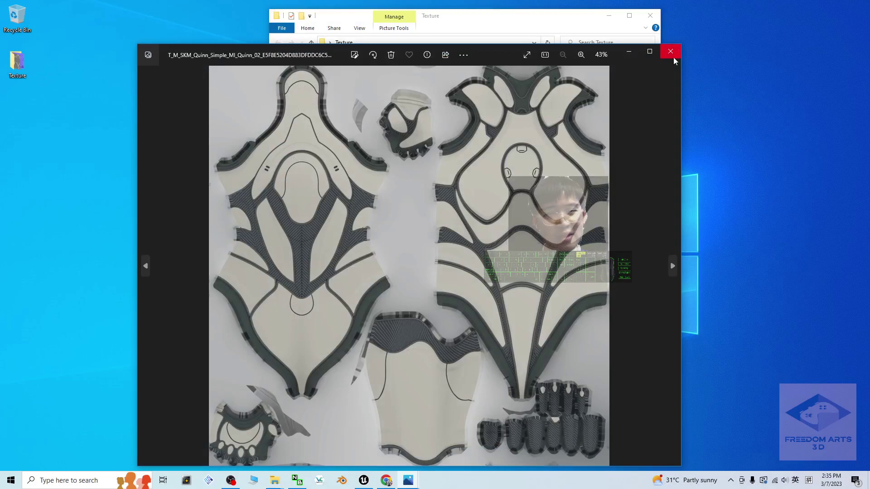
{"action": "left_click", "coordinate": [674, 57]}
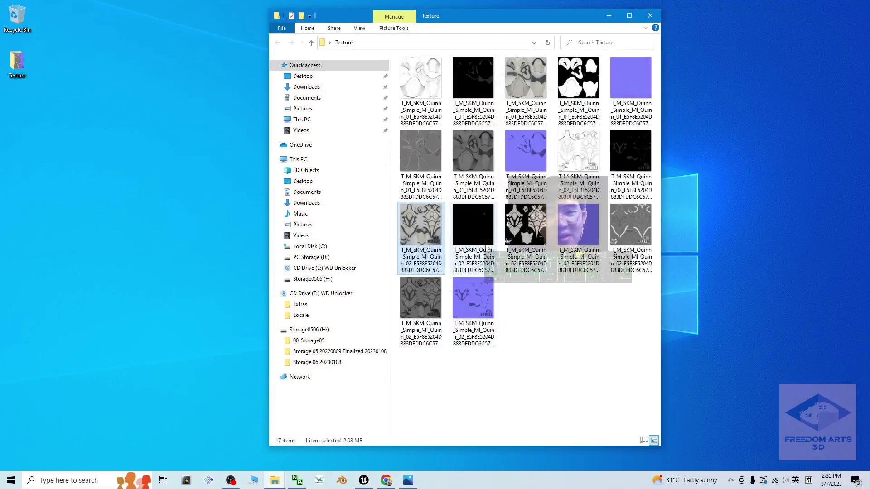
{"action": "double_click", "coordinate": [420, 224]}
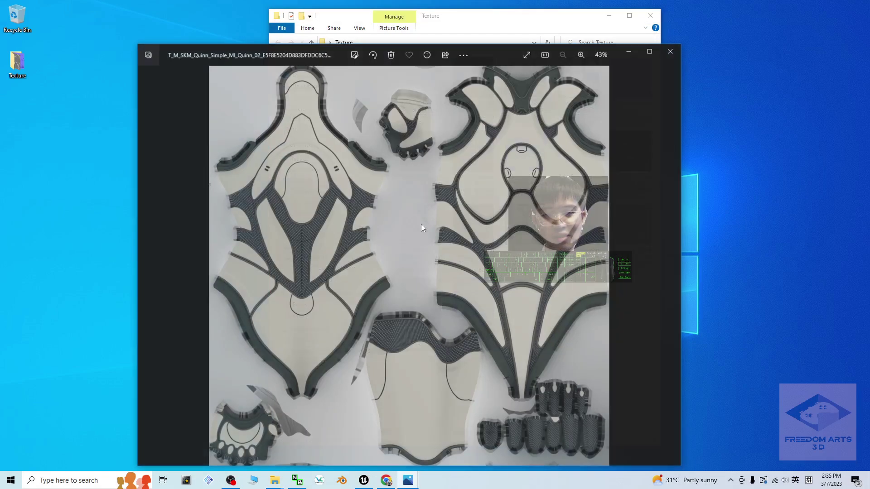
{"action": "left_click_drag", "start_coordinate": [458, 290], "coordinate": [365, 394]}
{"action": "scroll", "coordinate": [476, 235], "scroll_direction": "down", "scroll_amount": 5}
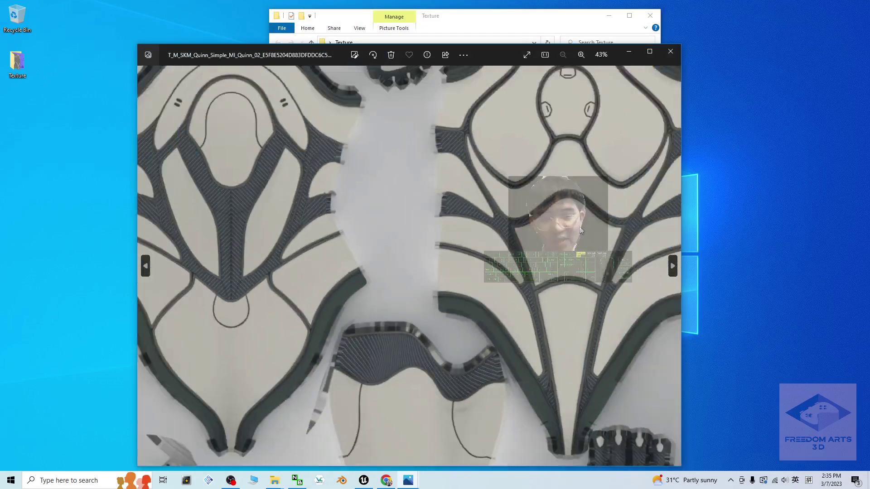
{"action": "left_click", "coordinate": [670, 51]}
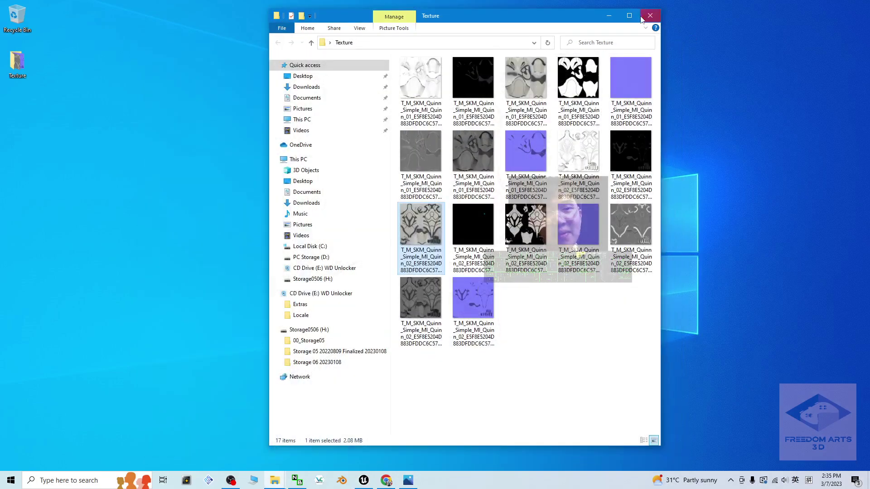
Step: Reposition the Texture folder window and select all the exported texture files for review
{"action": "left_click", "coordinate": [629, 16]}
{"action": "left_click_drag", "start_coordinate": [476, 5], "coordinate": [401, 43]}
{"action": "left_click_drag", "start_coordinate": [370, 413], "coordinate": [584, 149]}
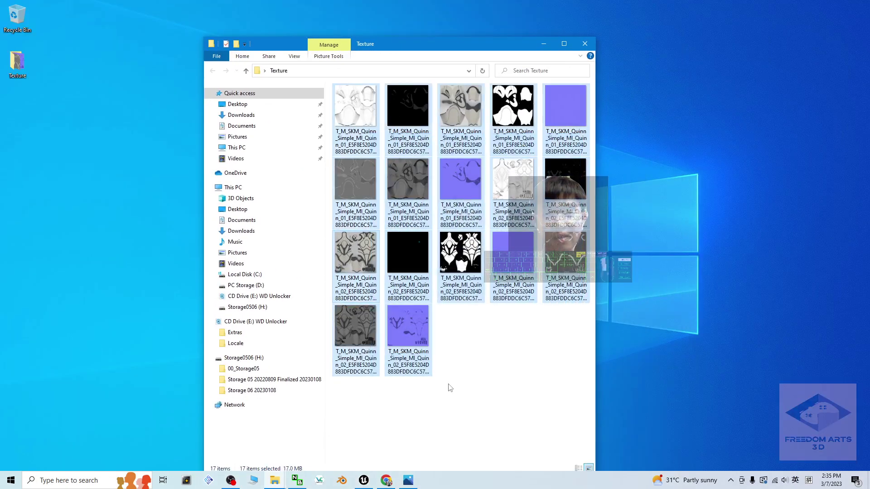
{"action": "key", "text": "ctrl+a"}
Step: Return to Unreal Engine and export the SKM_Quinn_Simple skeletal mesh as an FBX file into the Texture folder
{"action": "left_click", "coordinate": [364, 481]}
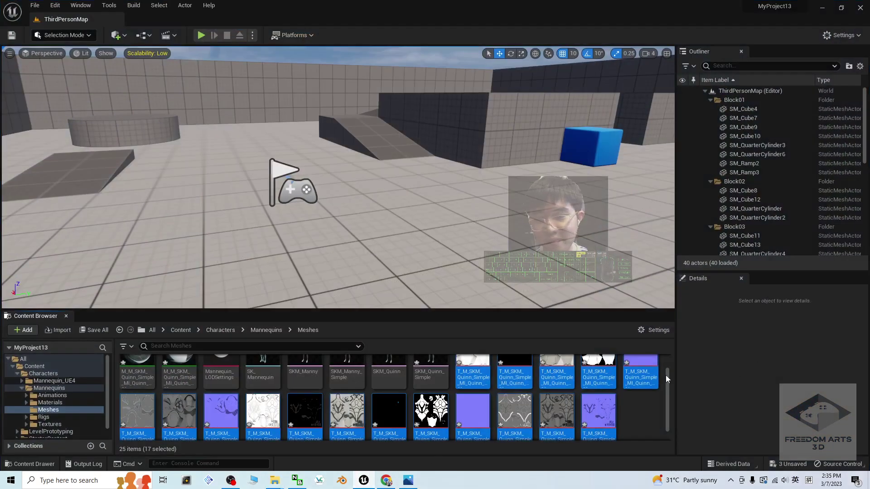
{"action": "scroll", "coordinate": [471, 398], "scroll_direction": "up", "scroll_amount": 1}
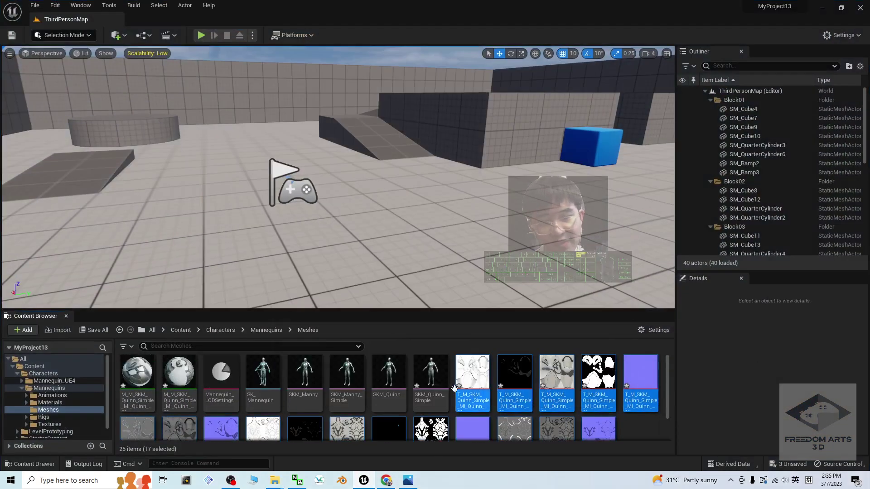
{"action": "left_click", "coordinate": [431, 374]}
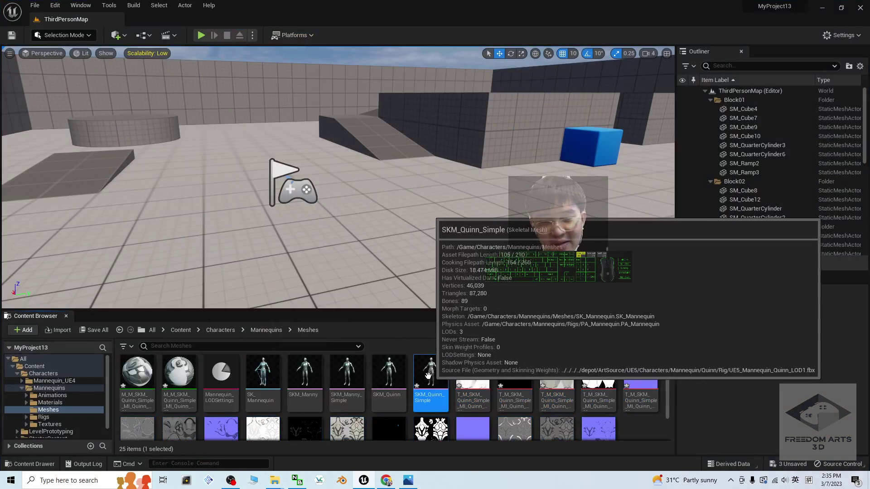
{"action": "right_click", "coordinate": [432, 375]}
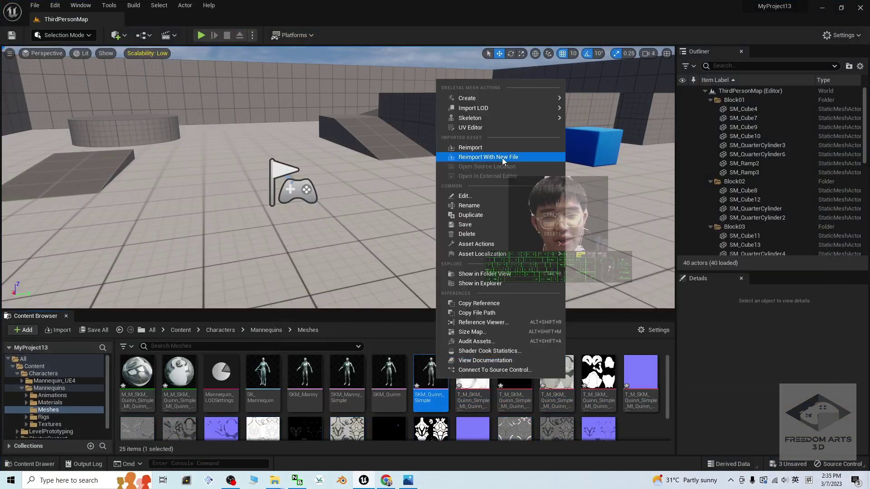
{"action": "mouse_move", "coordinate": [495, 250]}
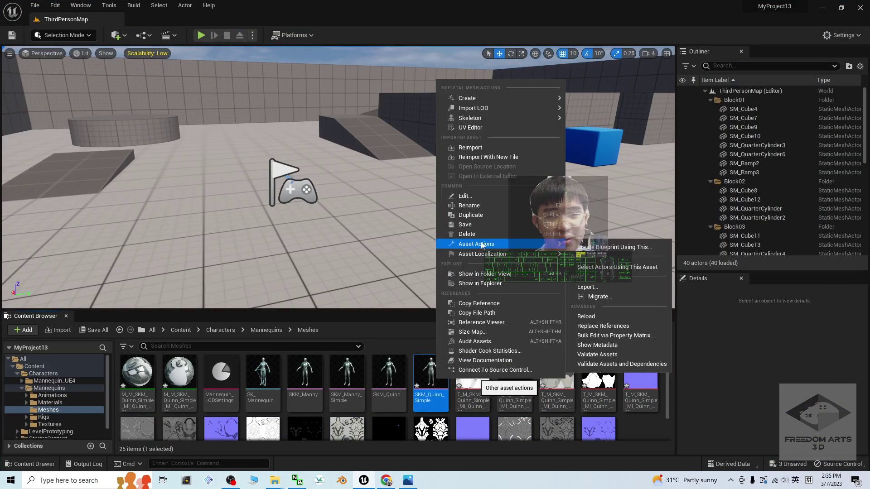
{"action": "left_click", "coordinate": [605, 287]}
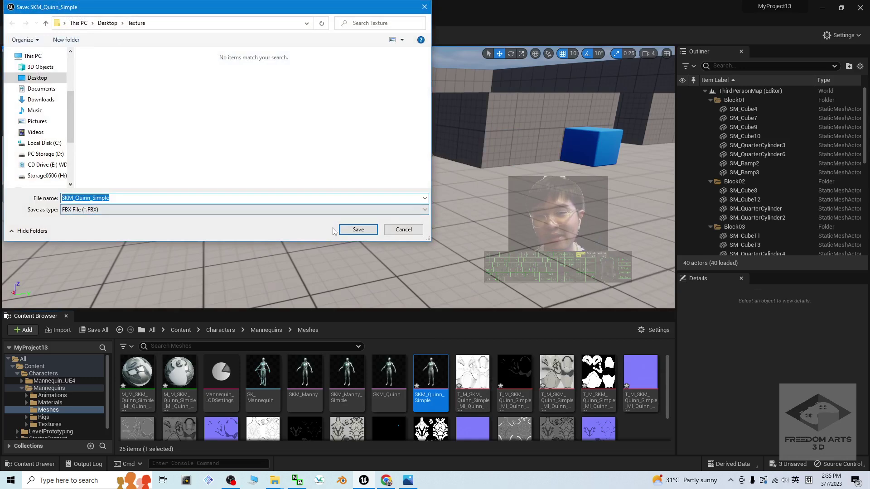
{"action": "left_click", "coordinate": [347, 229]}
{"action": "left_click", "coordinate": [486, 337]}
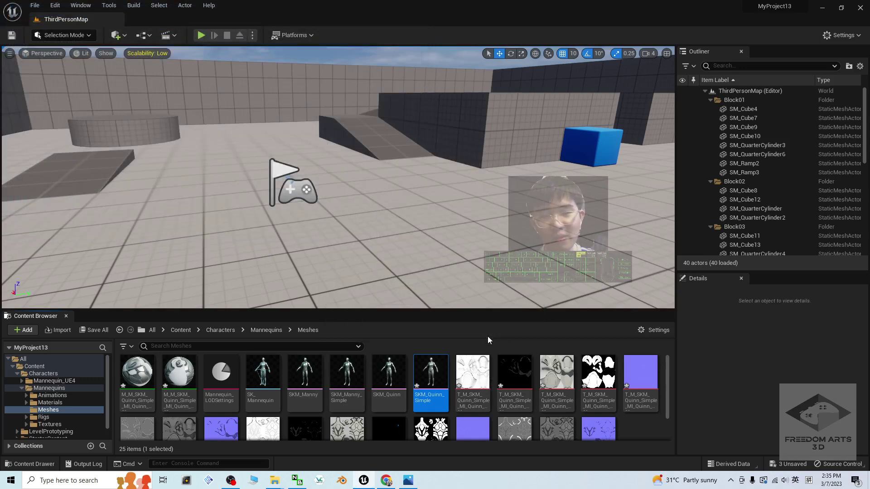
Step: Minimize Unreal Engine, open the exported SKM_Quinn_Simple.FBX in 3D Viewer, and move the Texture folder window aside
{"action": "left_click", "coordinate": [821, 9]}
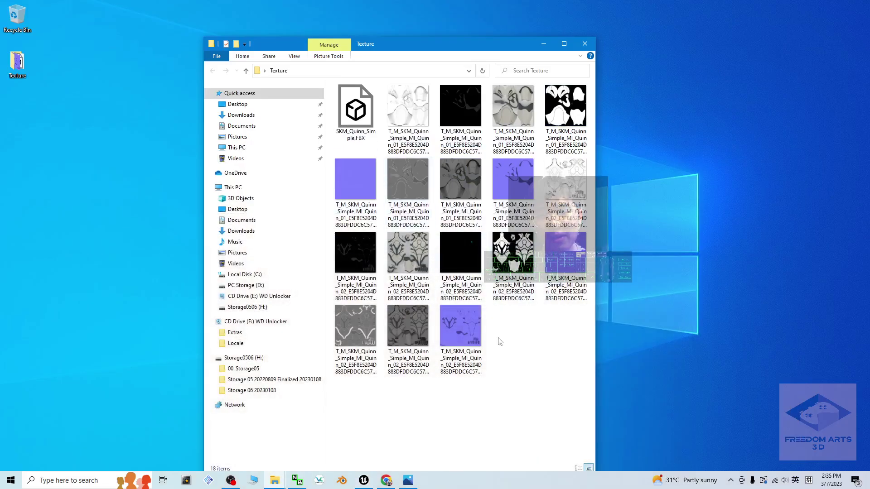
{"action": "double_click", "coordinate": [356, 107]}
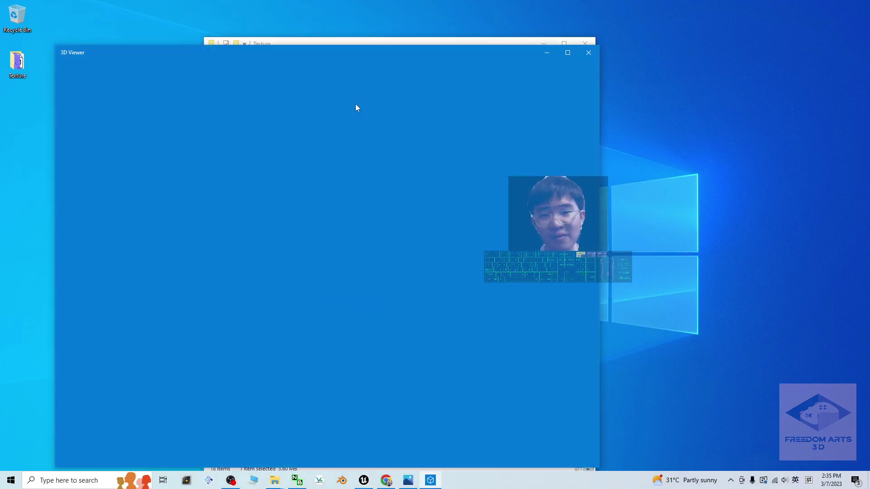
{"action": "left_click_drag", "start_coordinate": [426, 44], "coordinate": [583, 34]}
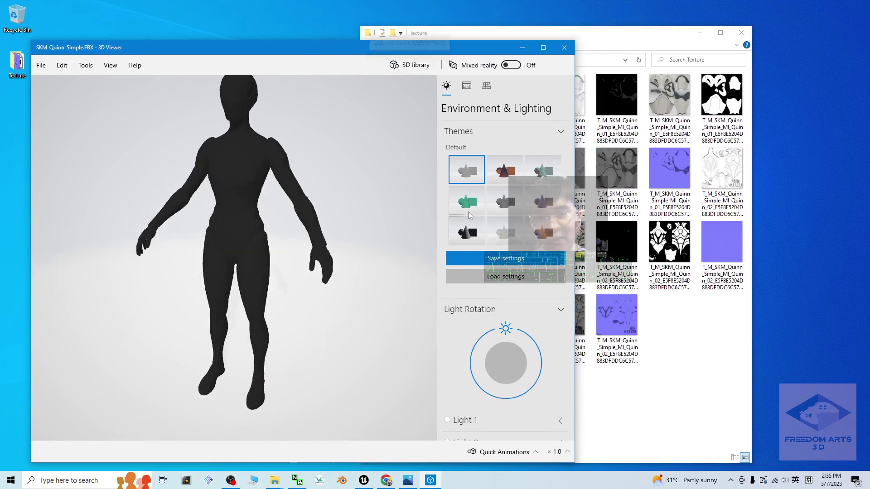
Step: Review the exported texture files in the Texture folder beside the 3D model, and switch to the cover.jpg image
{"action": "left_click", "coordinate": [584, 279]}
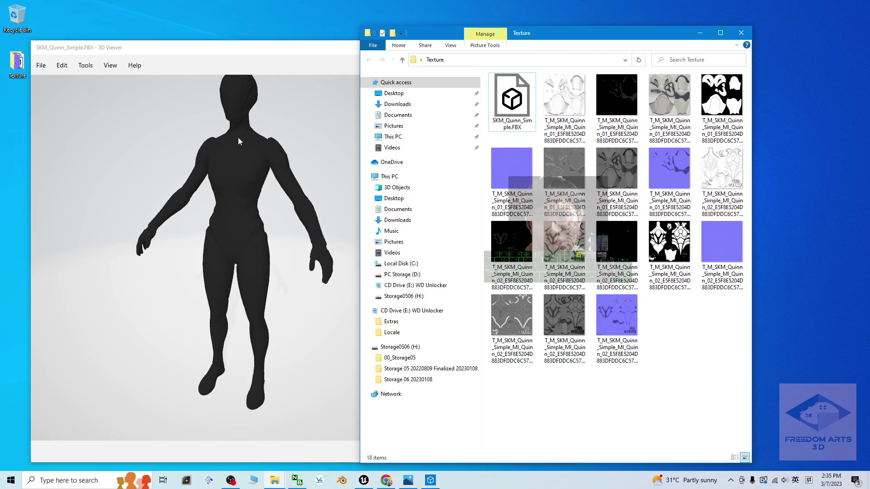
{"action": "left_click_drag", "start_coordinate": [719, 374], "coordinate": [563, 111]}
{"action": "left_click_drag", "start_coordinate": [539, 399], "coordinate": [498, 176]}
{"action": "left_click_drag", "start_coordinate": [577, 415], "coordinate": [739, 105]}
{"action": "left_click_drag", "start_coordinate": [535, 399], "coordinate": [515, 165]}
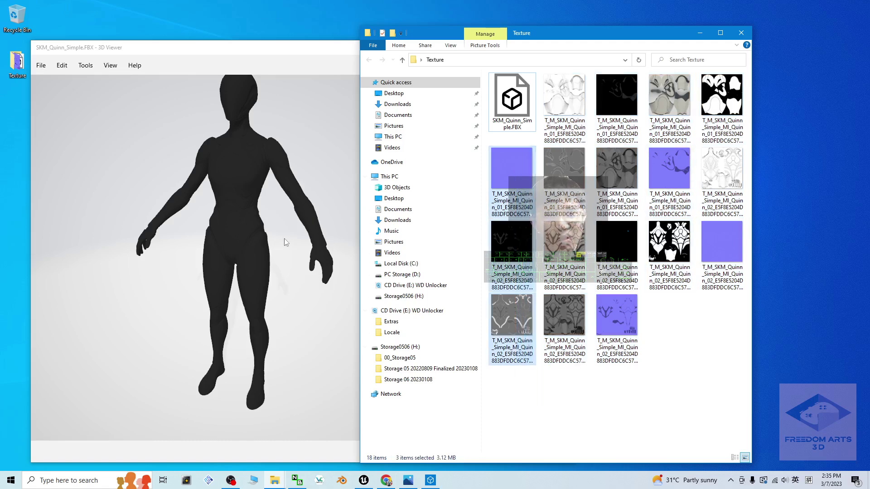
{"action": "scroll", "coordinate": [248, 212], "scroll_direction": "up", "scroll_amount": 2}
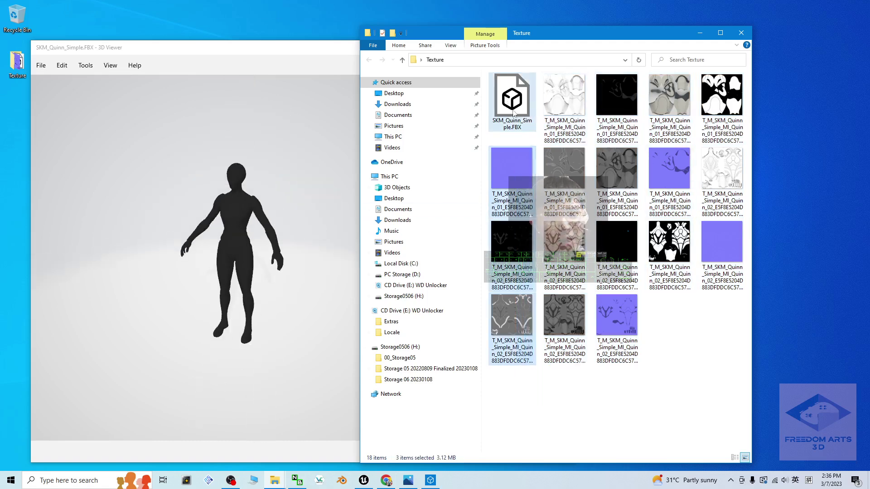
{"action": "left_click_drag", "start_coordinate": [742, 358], "coordinate": [599, 130]}
{"action": "left_click", "coordinate": [700, 33]}
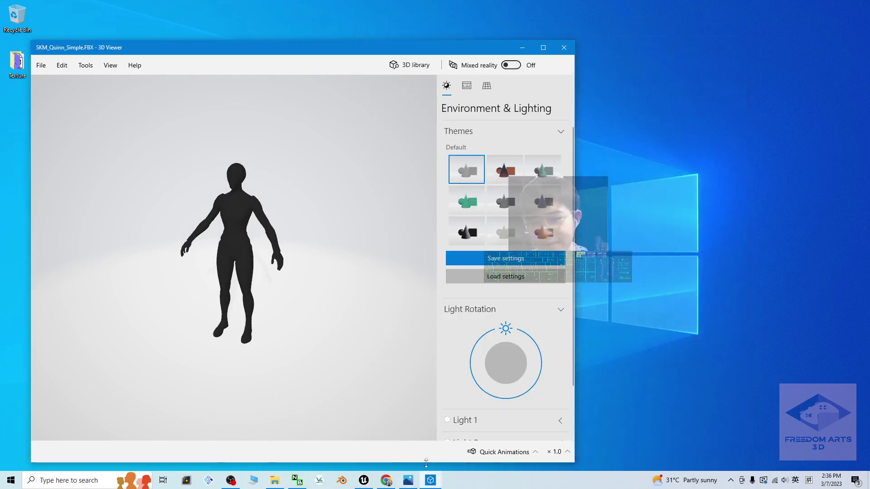
{"action": "left_click", "coordinate": [416, 483]}
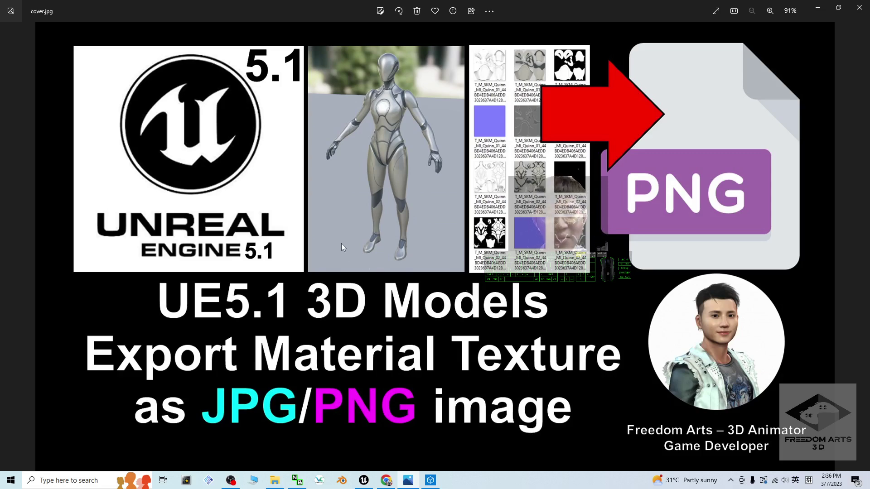
Step: Return to Unreal Engine and play-test ThirdPersonMap, running and jumping with the mannequin before ending the play session
{"action": "left_click", "coordinate": [365, 481]}
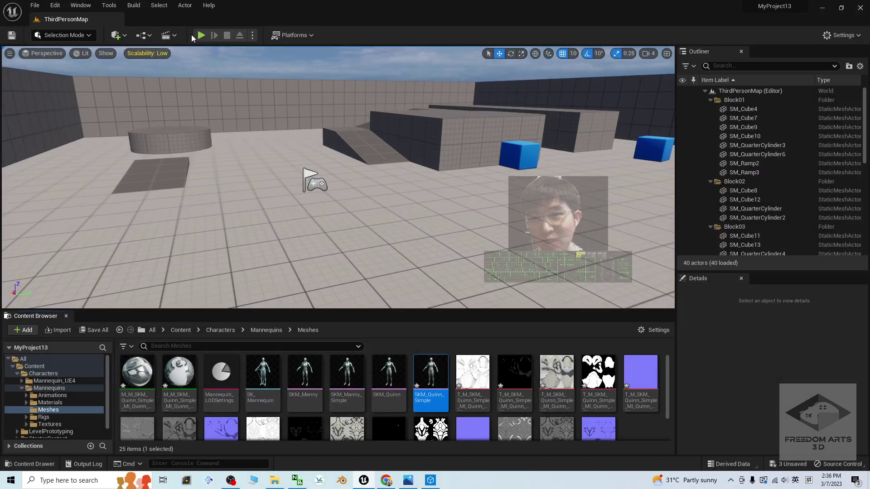
{"action": "left_click", "coordinate": [201, 36]}
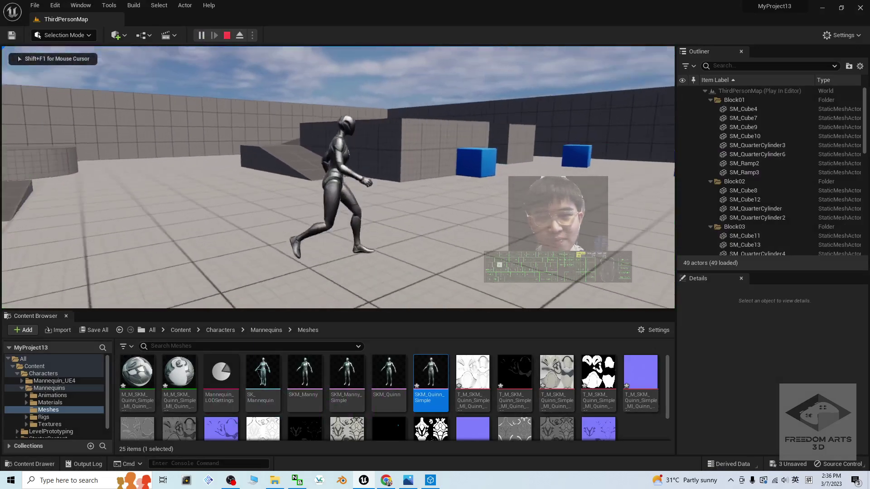
{"action": "key", "text": "space"}
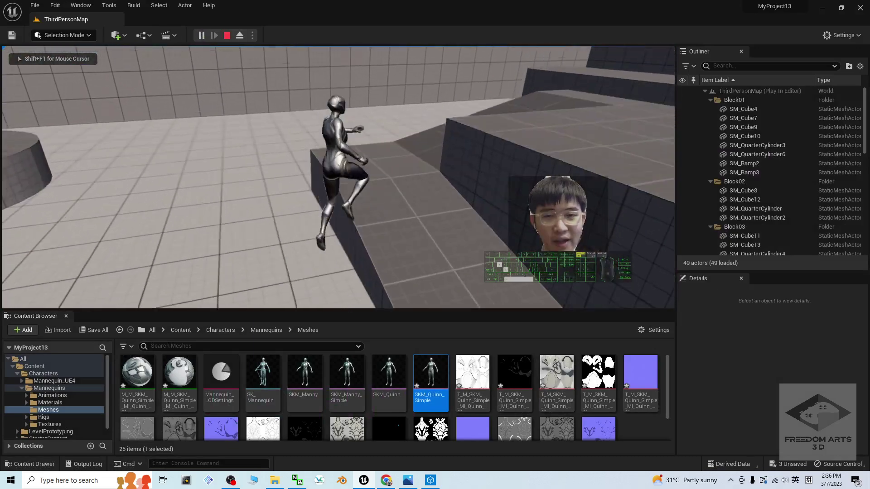
{"action": "key", "text": "space"}
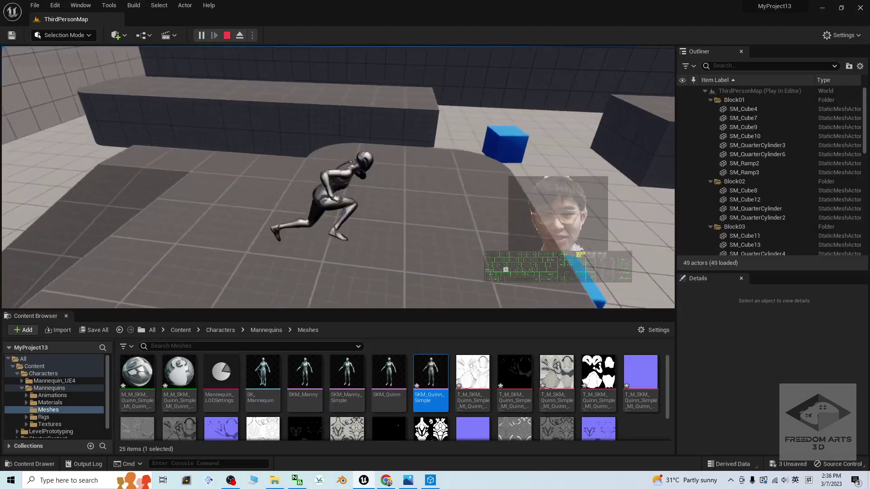
{"action": "key", "text": "space"}
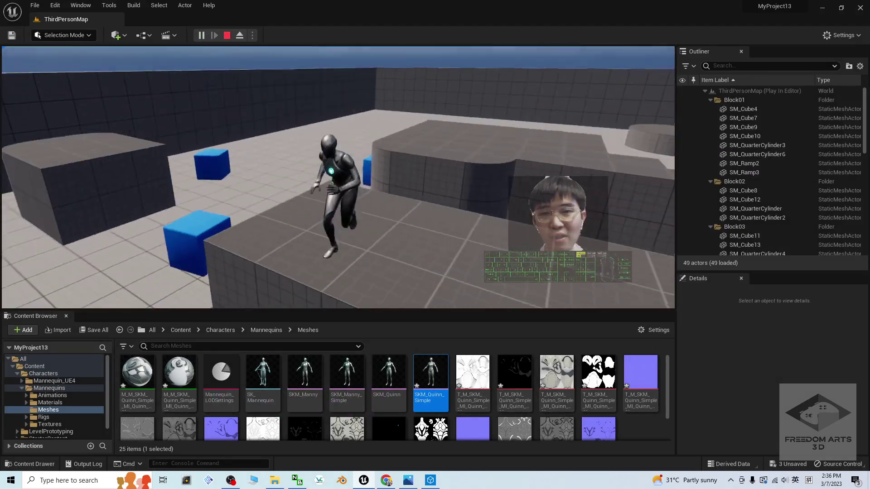
{"action": "key", "text": "space"}
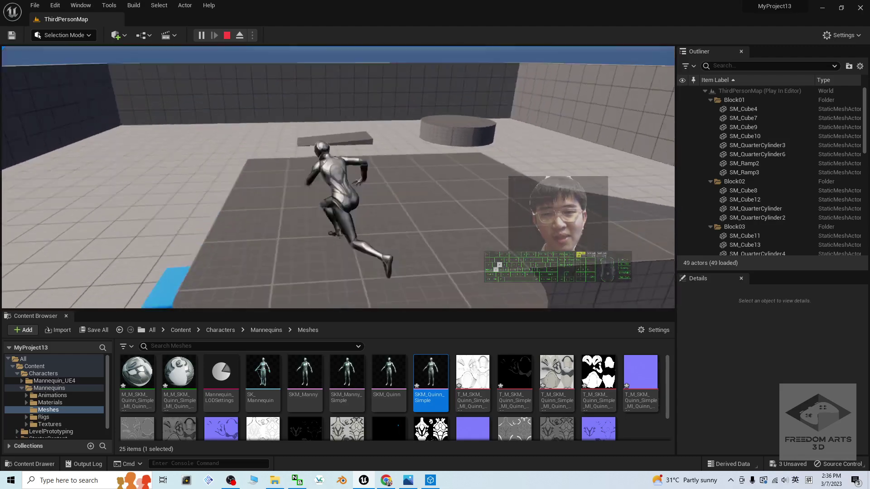
{"action": "key", "text": "Escape"}
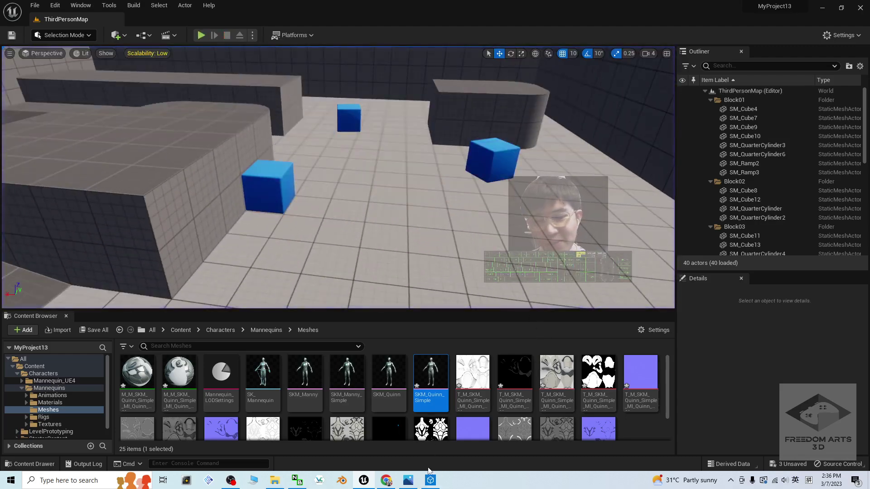
{"action": "left_click", "coordinate": [274, 481]}
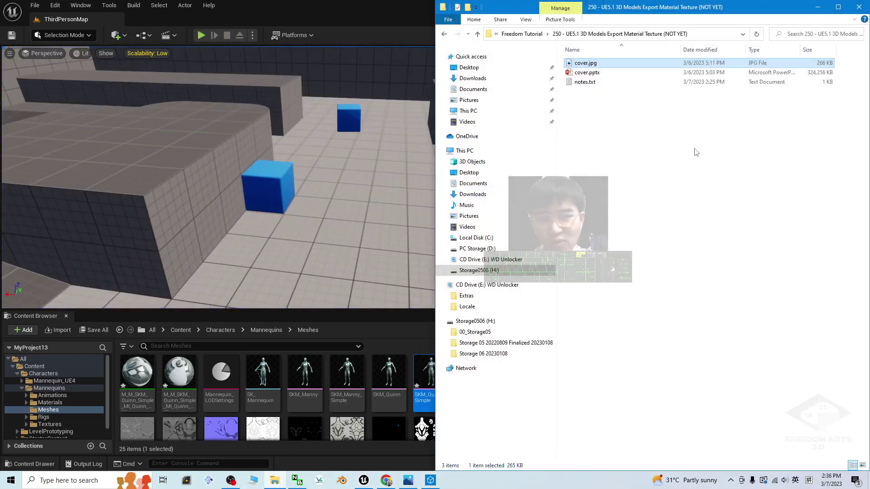
{"action": "left_click", "coordinate": [818, 8]}
{"action": "scroll", "coordinate": [422, 184], "scroll_direction": "down", "scroll_amount": 3}
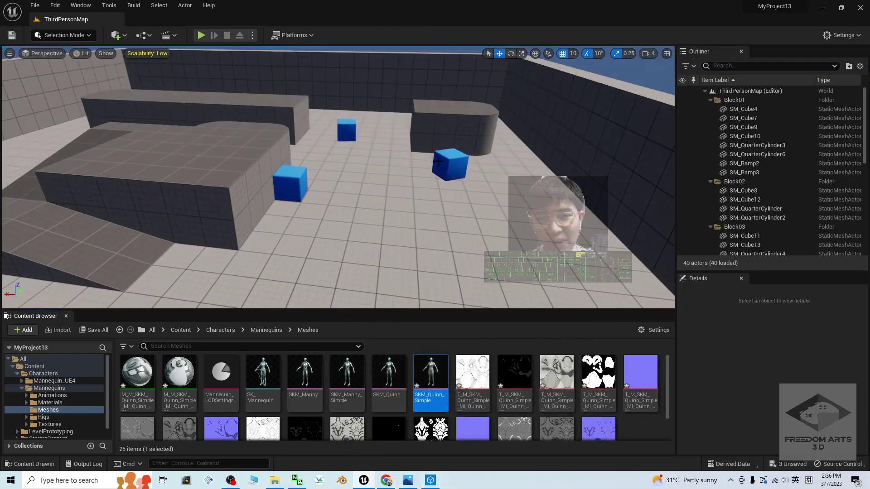